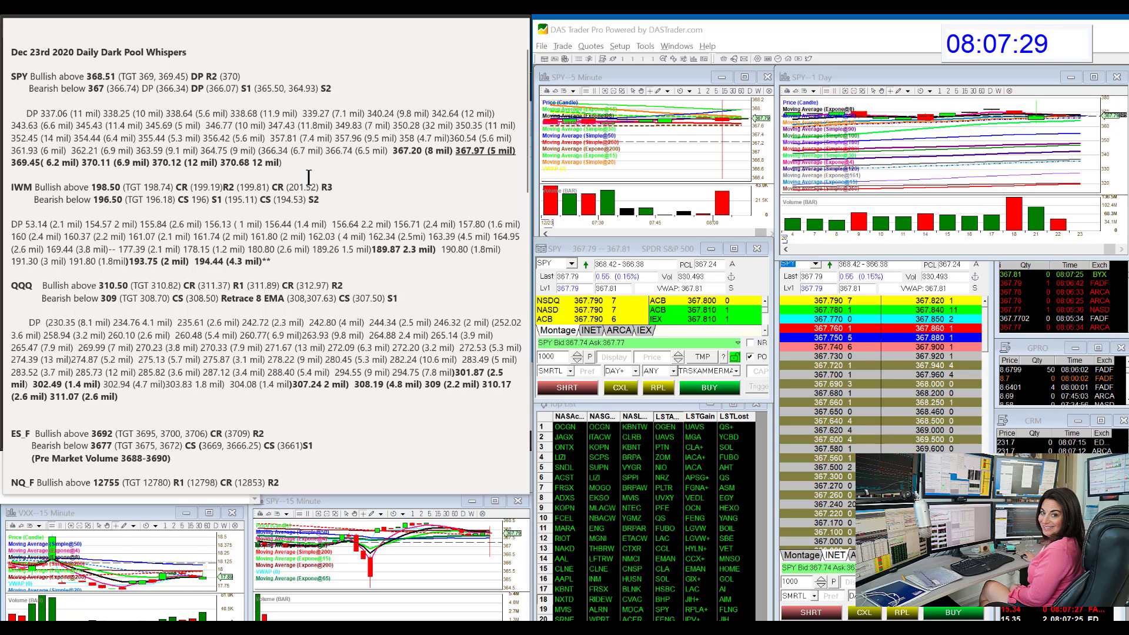
Select the 367.97 (5 mil) entry in the SPY dark pool list of the notes.
left_click(289, 163)
left_click_drag(284, 163, 4, 163)
left_click_drag(461, 152, 515, 156)
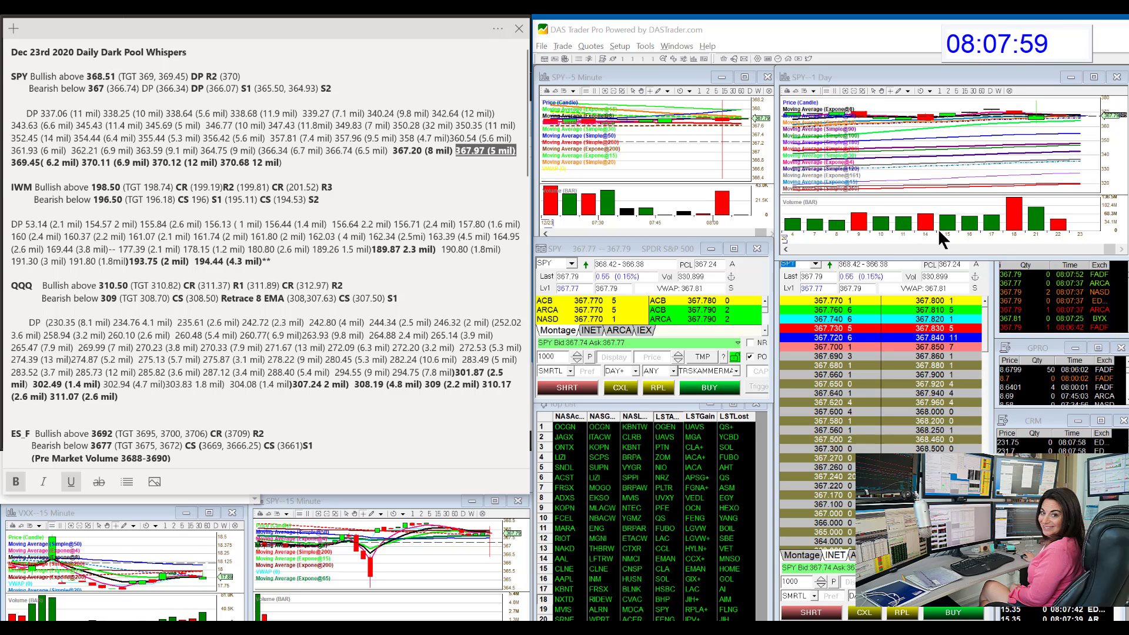
Enlarge the SPY daily chart to examine its candles and moving averages, and shrink it back to its original size.
left_click_drag(1020, 254, 1021, 368)
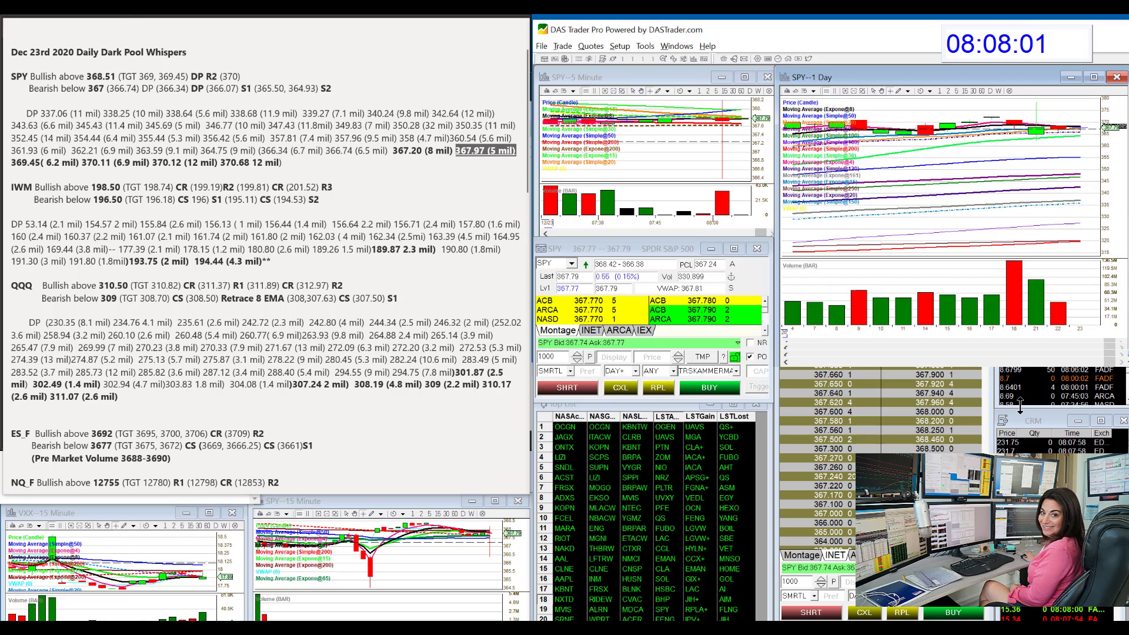
left_click_drag(1022, 419, 1022, 555)
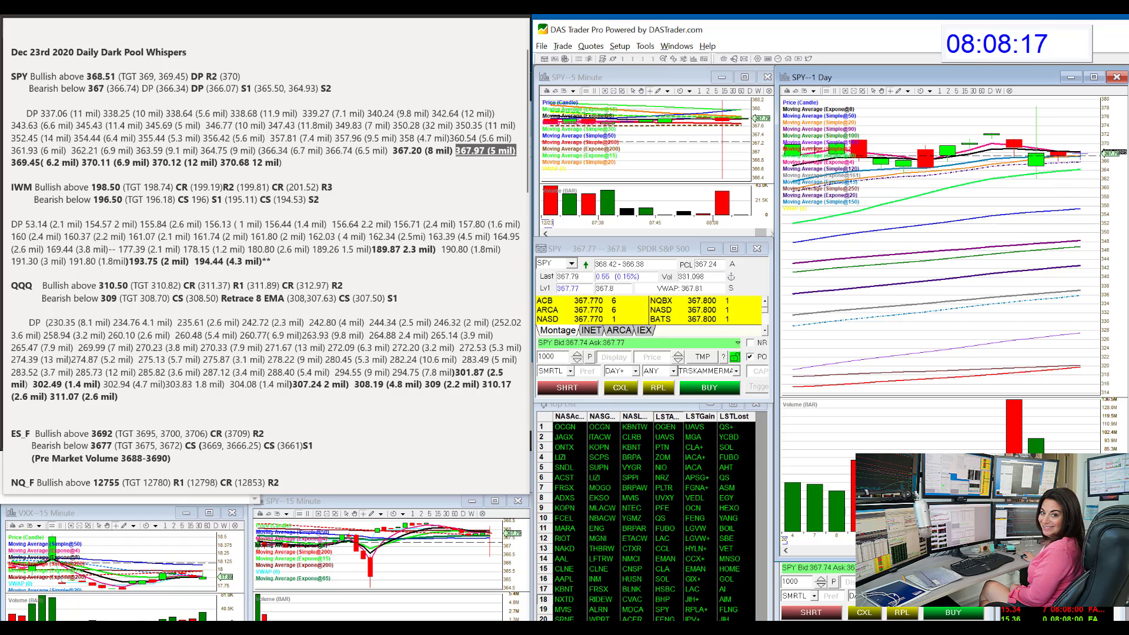
left_click_drag(941, 556, 682, 290)
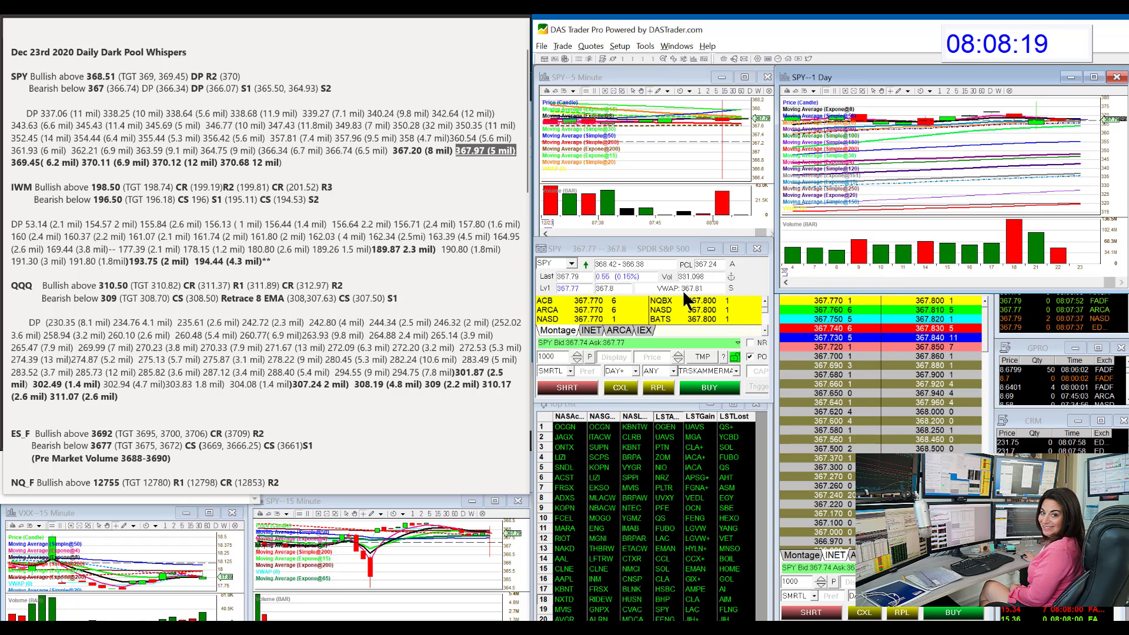
Load the symbol IWM in the montage and linked charts, and mark the 194.44 level in the IWM notes.
left_click(558, 253)
key("BackSpace")
type("IWM")
key("Return")
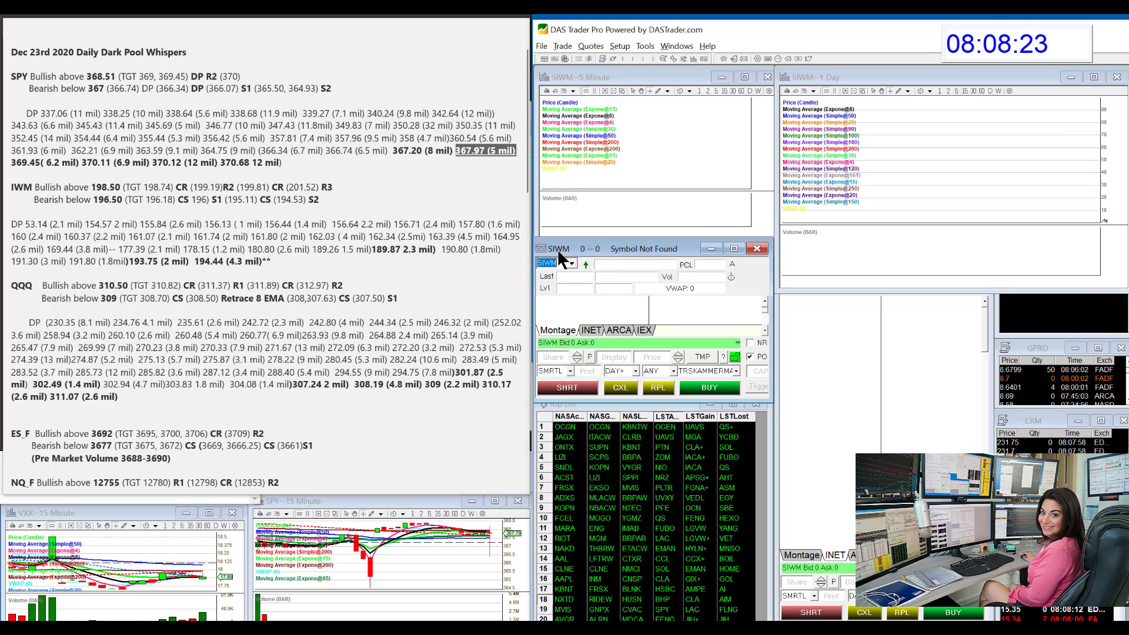
type("IWM")
key("Return")
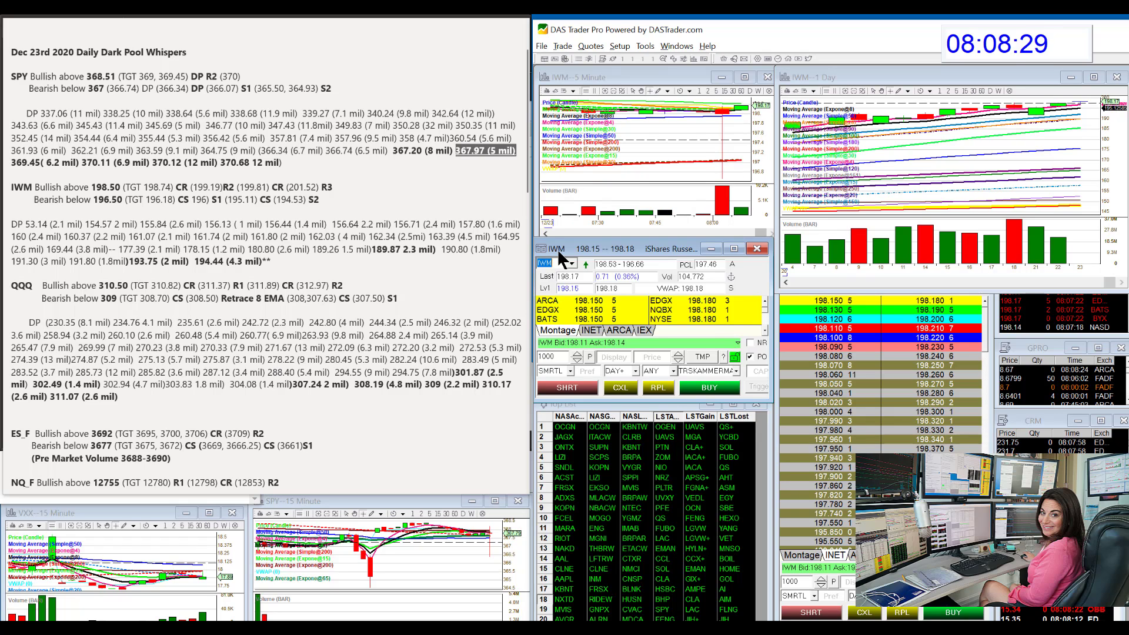
left_click(196, 261)
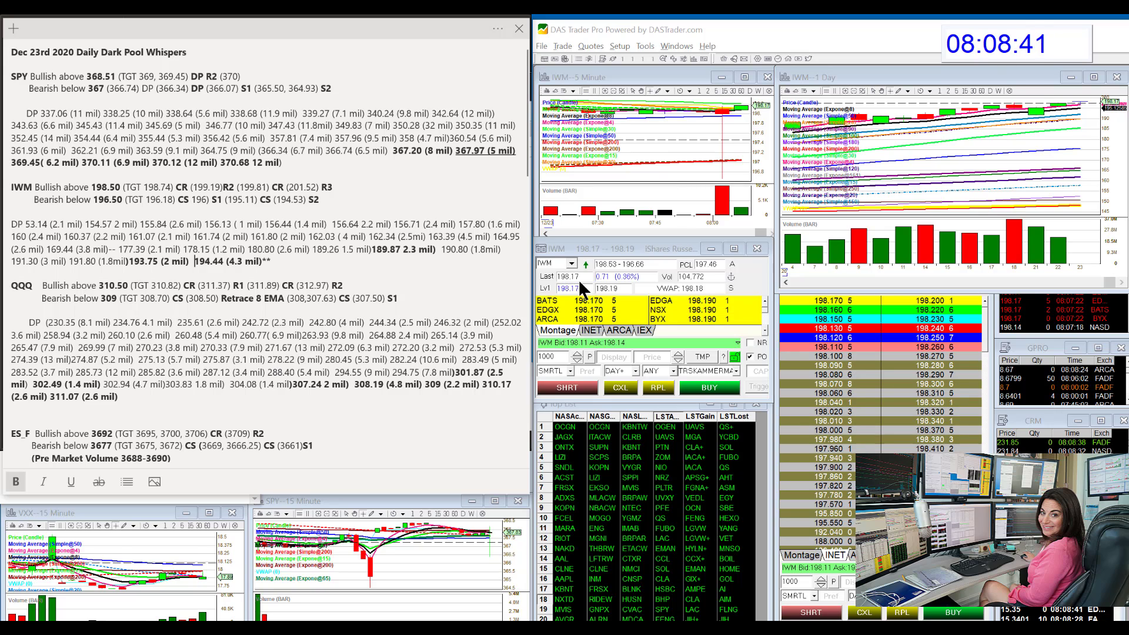
Load the symbol QQQ in the montage and linked charts, and enlarge its daily chart.
left_click(558, 263)
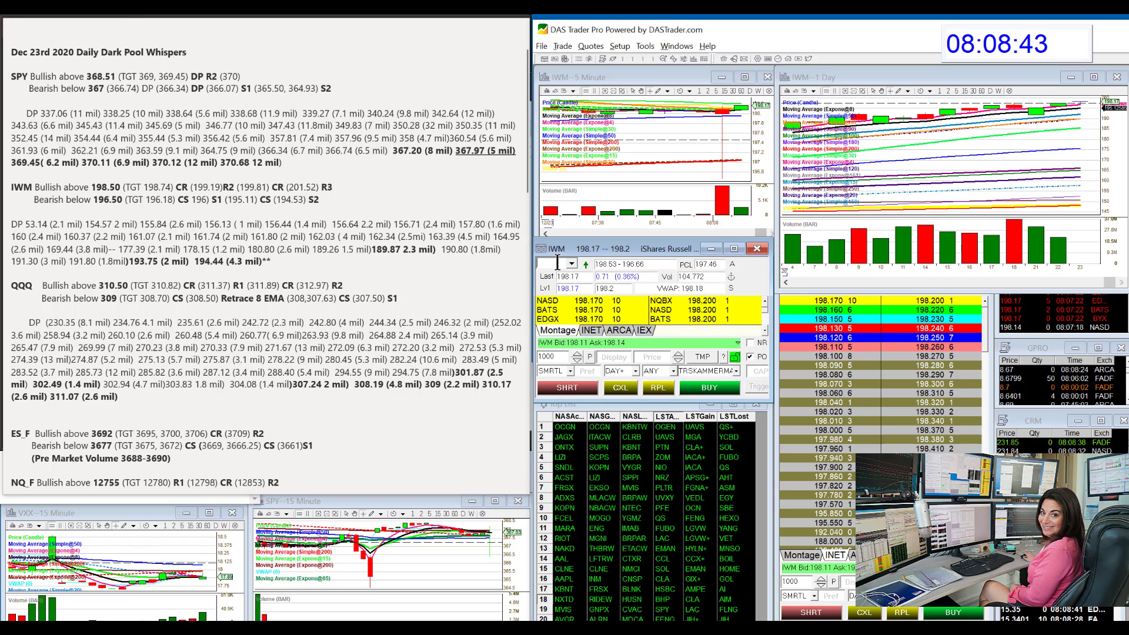
type("QQQ")
key("Return")
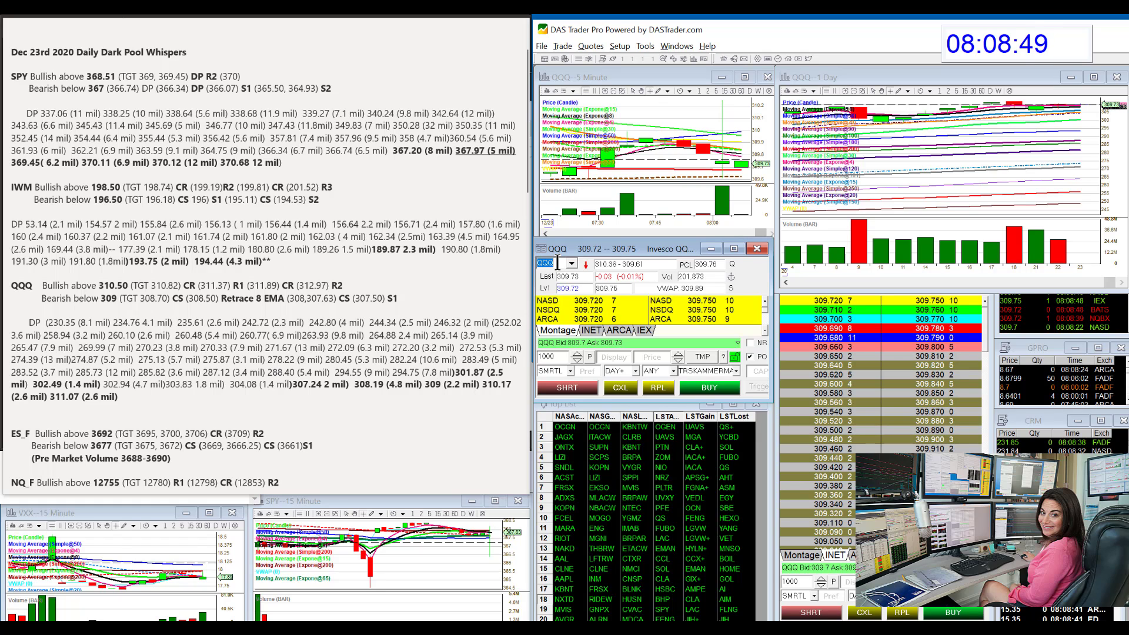
left_click(837, 285)
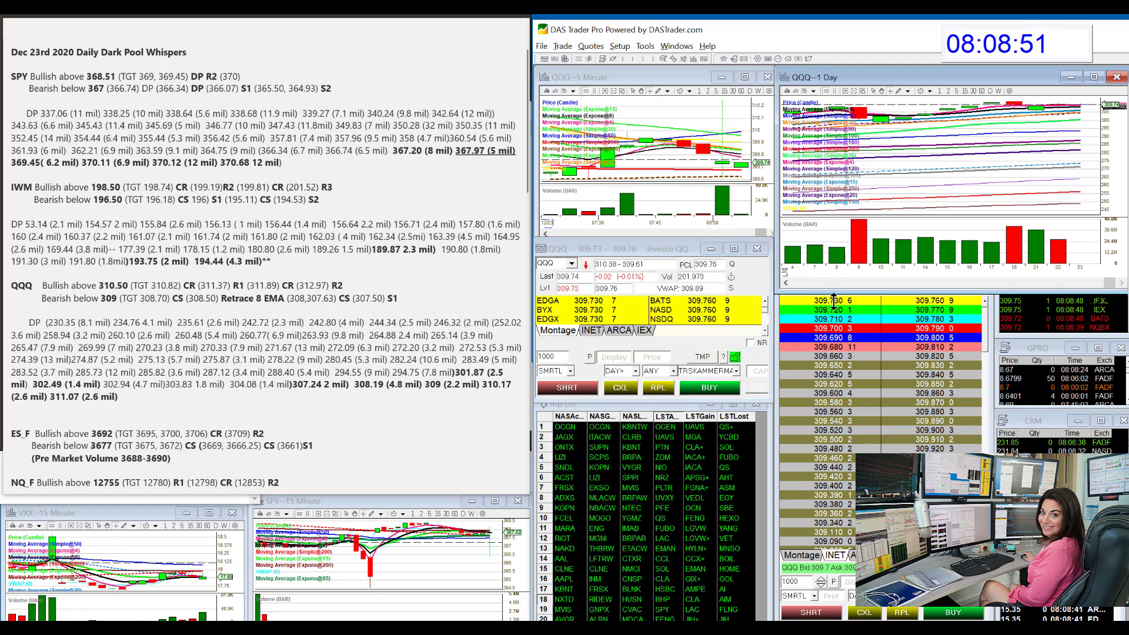
left_click_drag(831, 299, 832, 573)
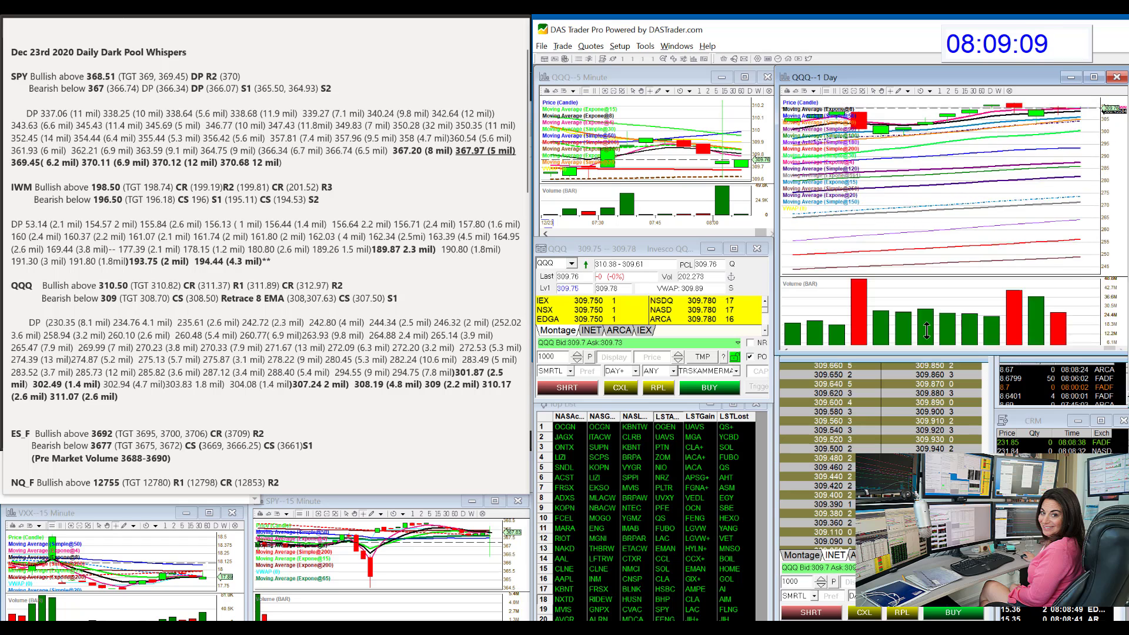
Load the symbol #ES in the montage and bring the ES_F levels into view in the notes.
left_click(558, 263)
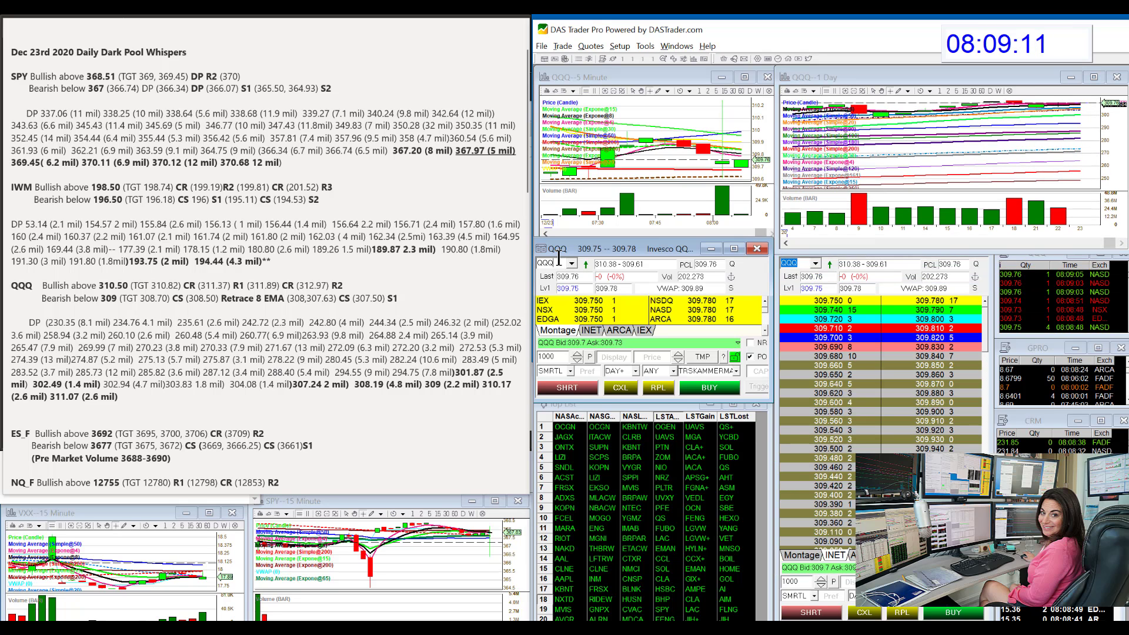
type("#ES")
key("Return")
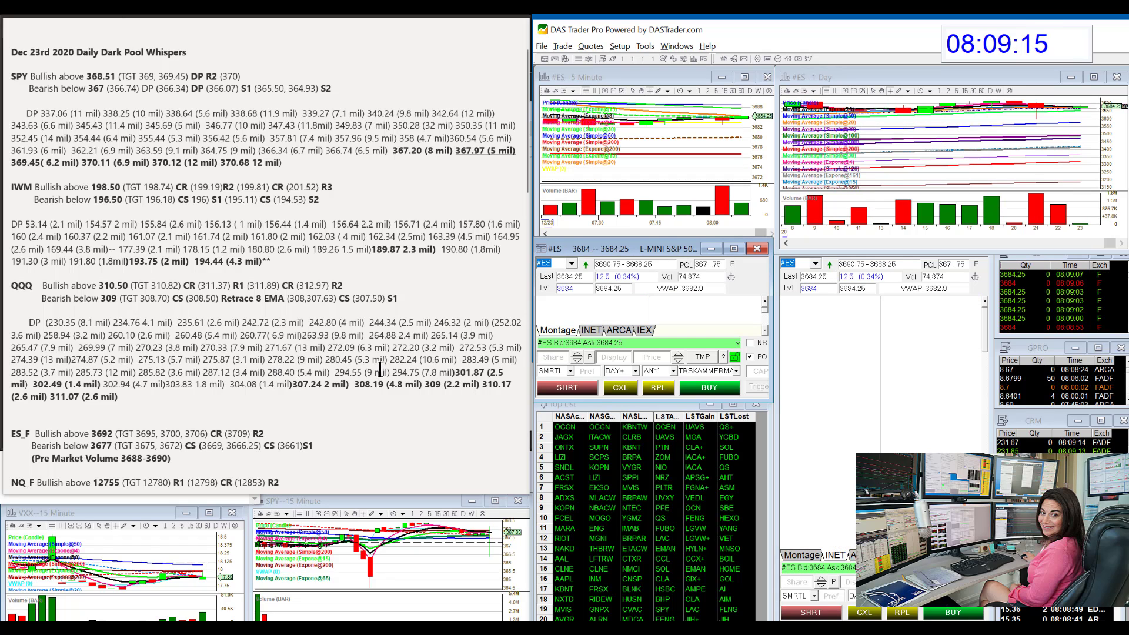
scroll(379, 366, "down", 2)
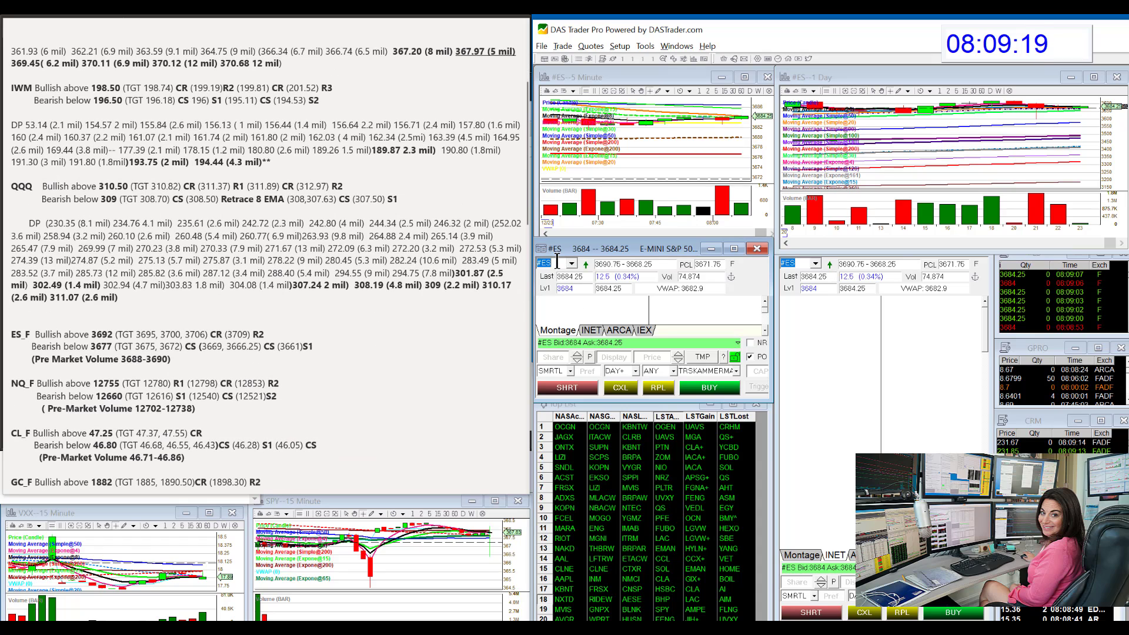
Load the symbol #NQ in the montage and linked charts.
key("BackSpace")
key("BackSpace")
key("Return")
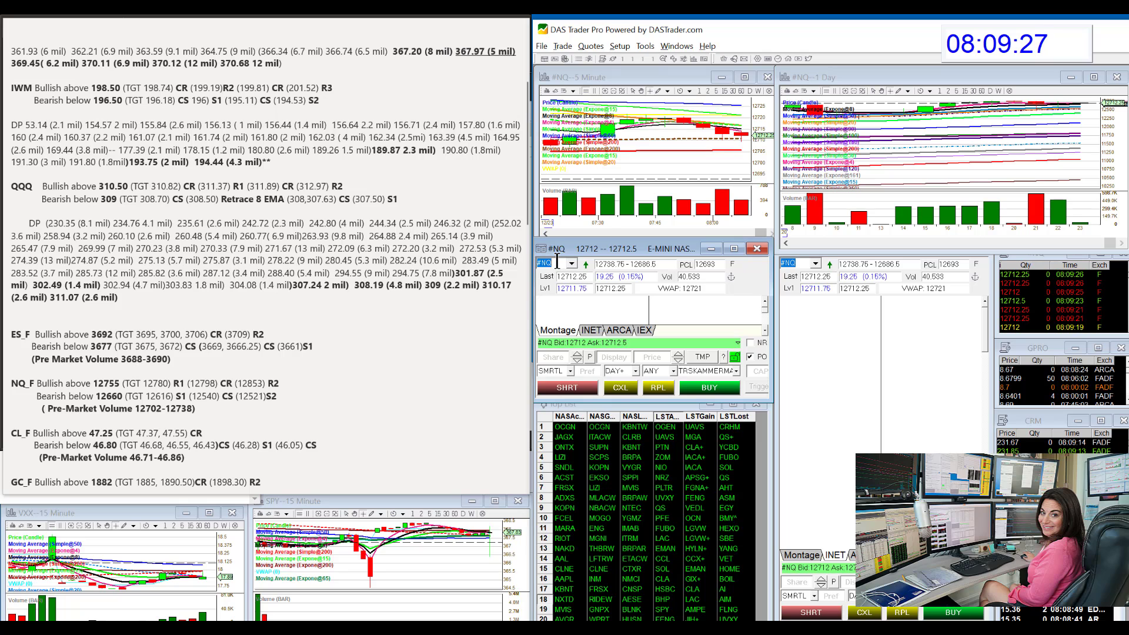
Switch to the thinkorswim /CL chart, view it on the 20 Y : W timeframe, and return it to 5 D : 5m.
scroll(284, 386, "down", 3)
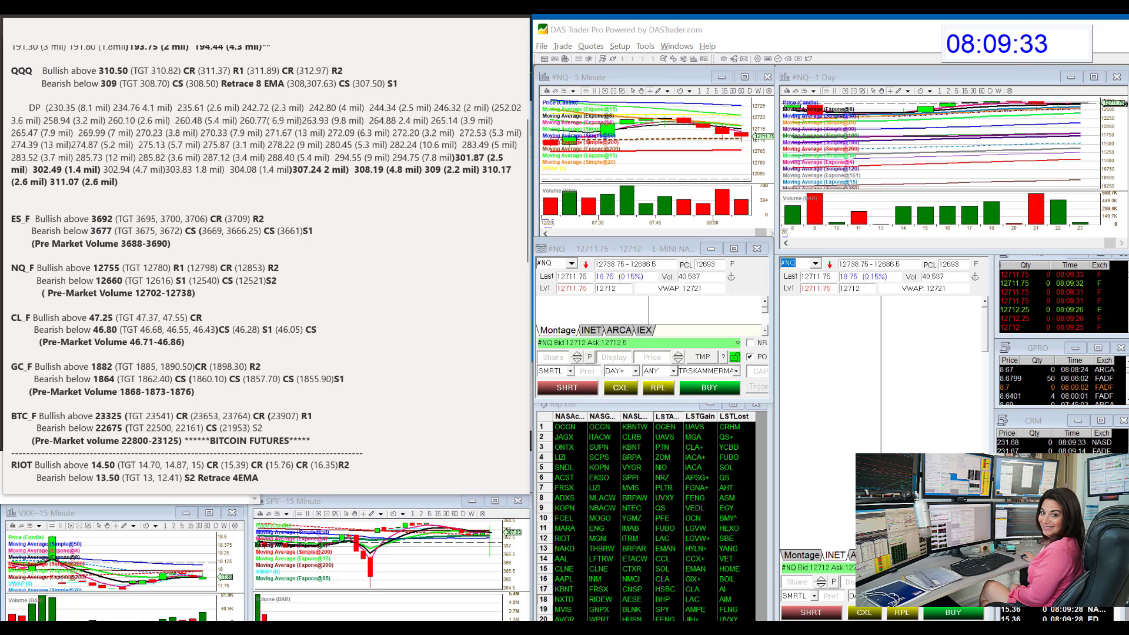
key("alt+Tab")
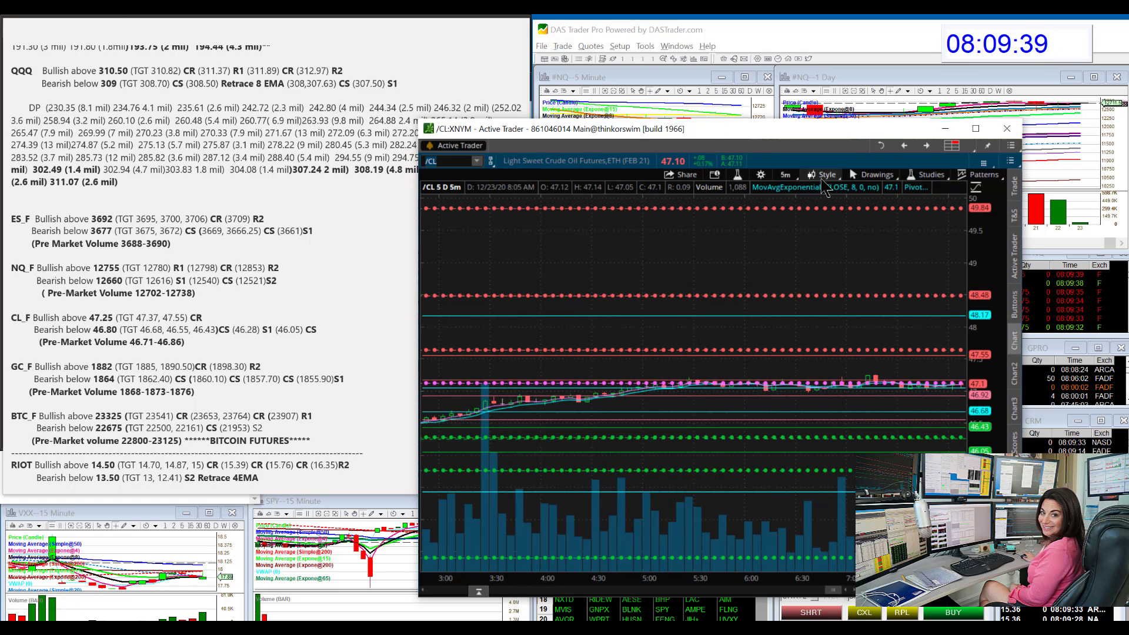
left_click(785, 175)
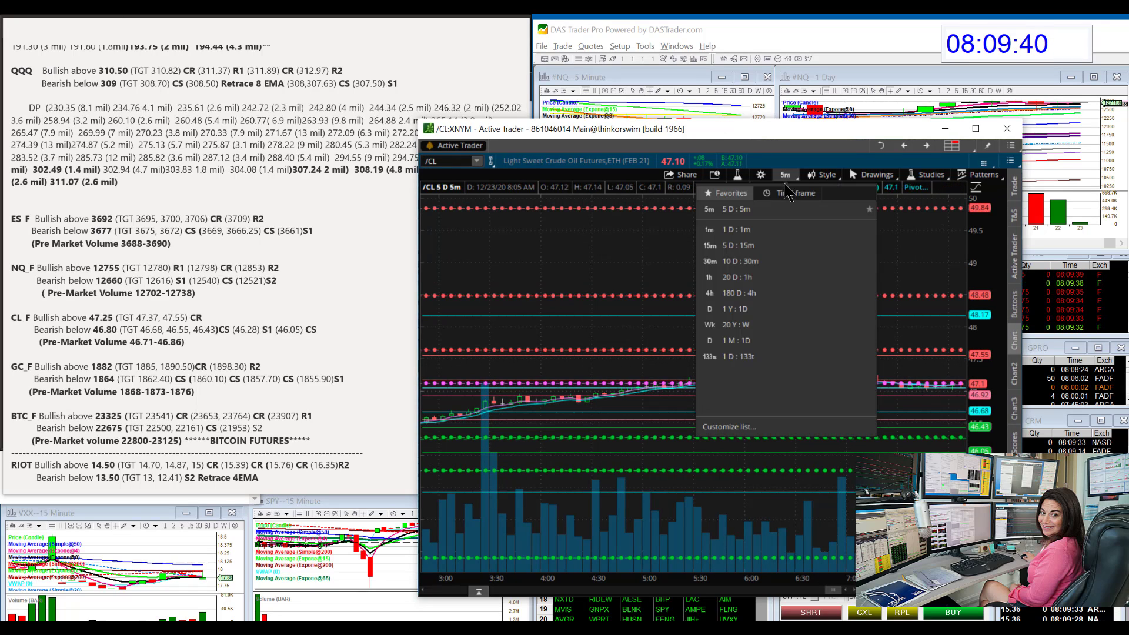
left_click(739, 325)
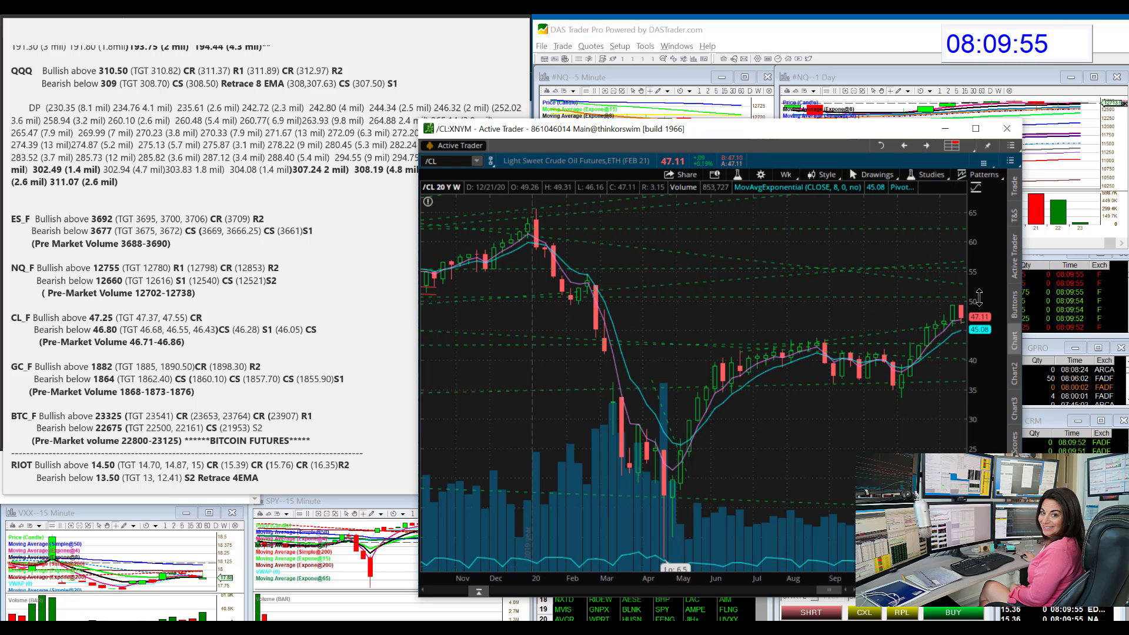
left_click(789, 175)
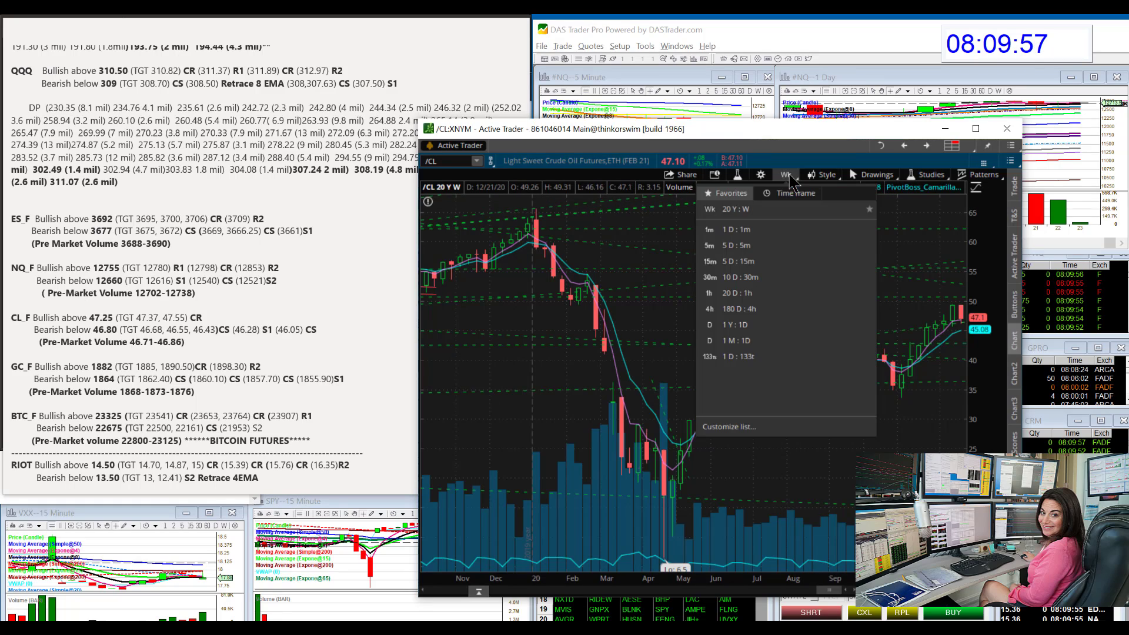
left_click(738, 250)
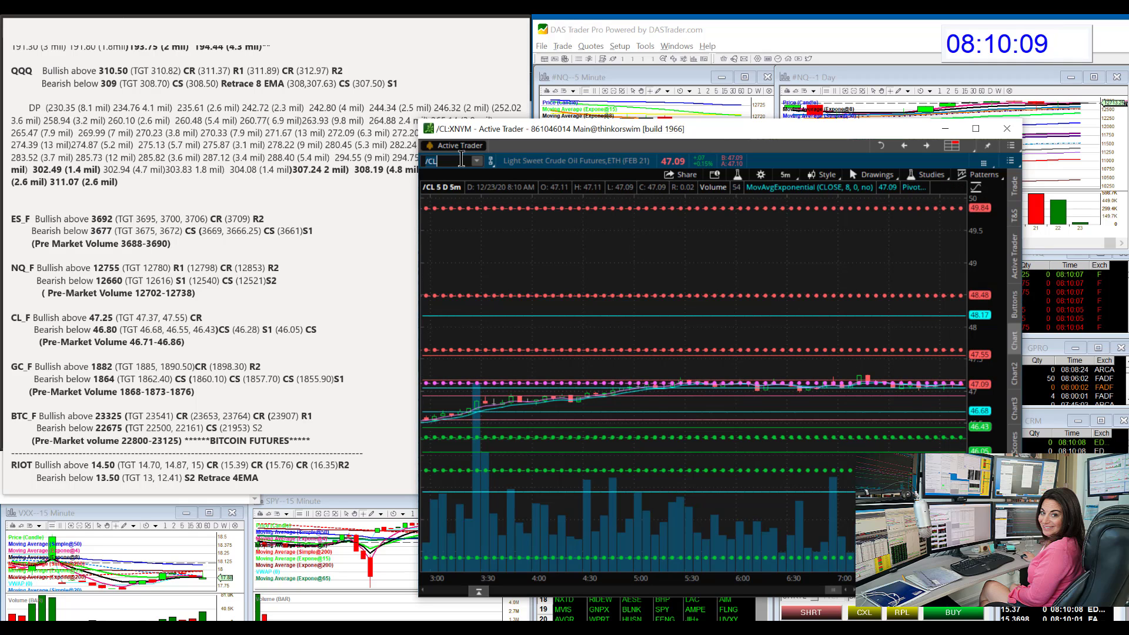
Load the gold futures /GC on the five-minute chart, followed by the Bitcoin futures /BTC.
type("/GC")
key("Return")
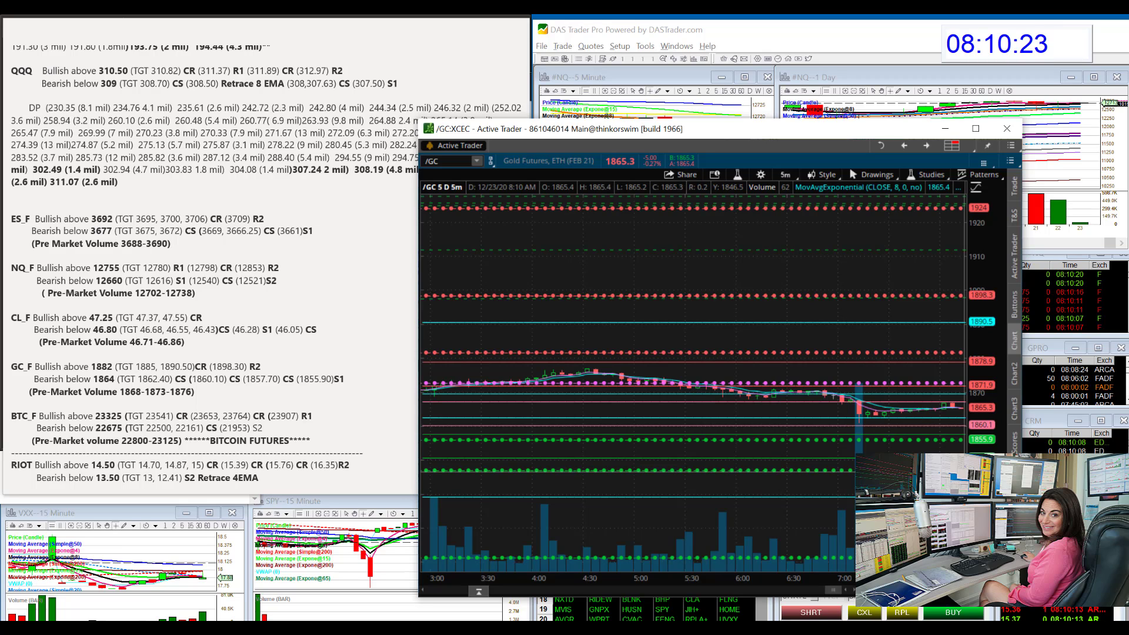
left_click(456, 157)
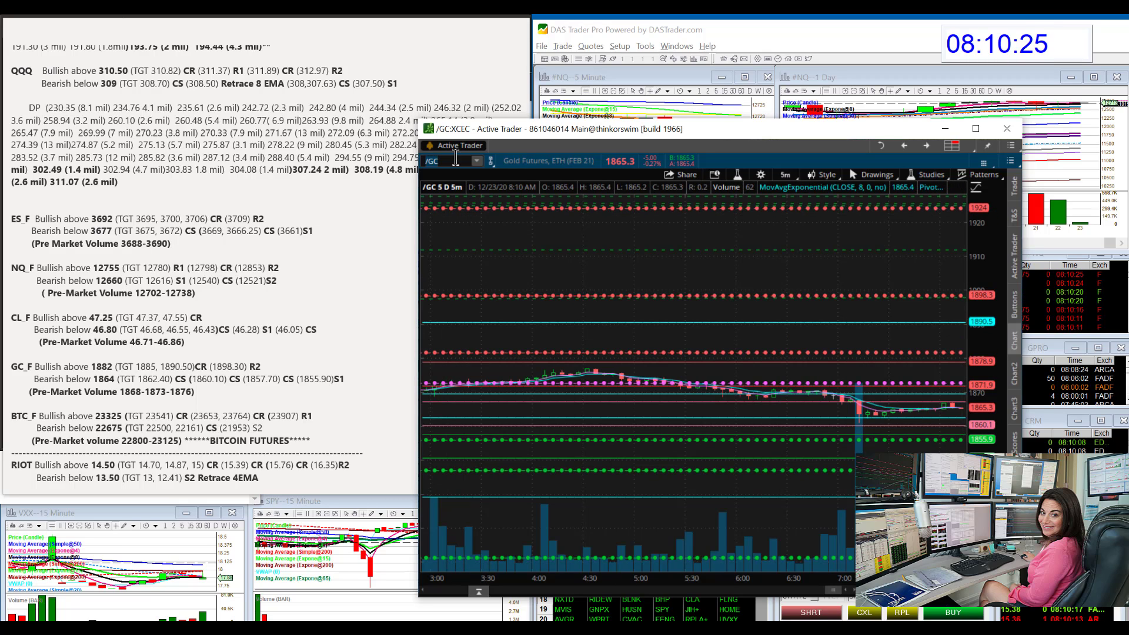
type("/BTC")
key("Return")
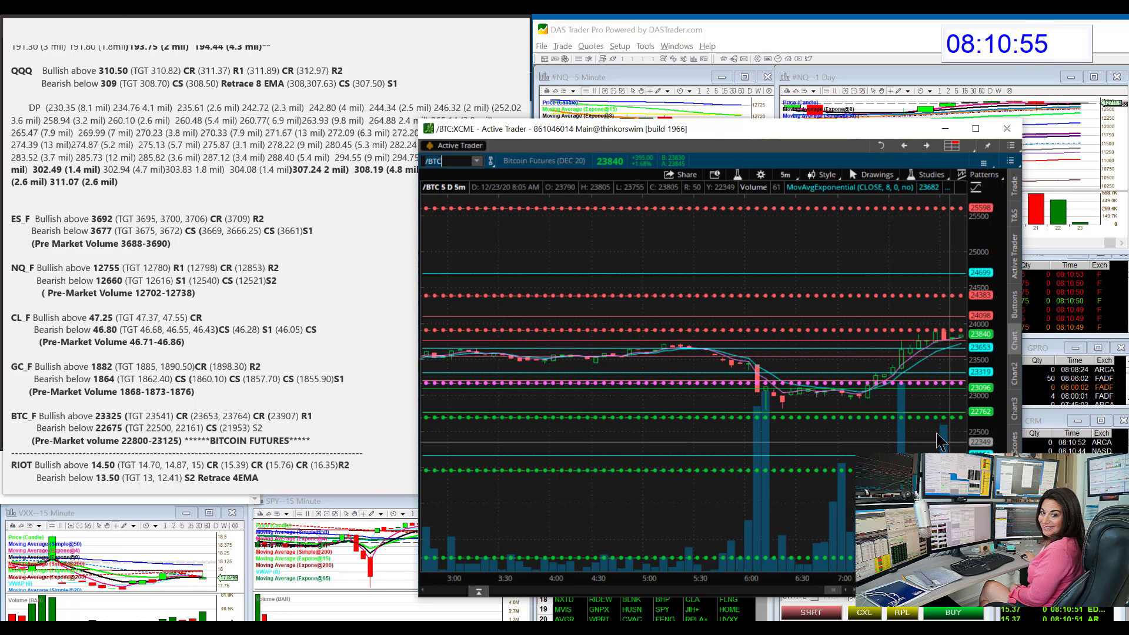
Move the thinkorswim window out of view and load the symbol RIOT in the DAS Trader Pro montage.
left_click_drag(600, 137, 623, 0)
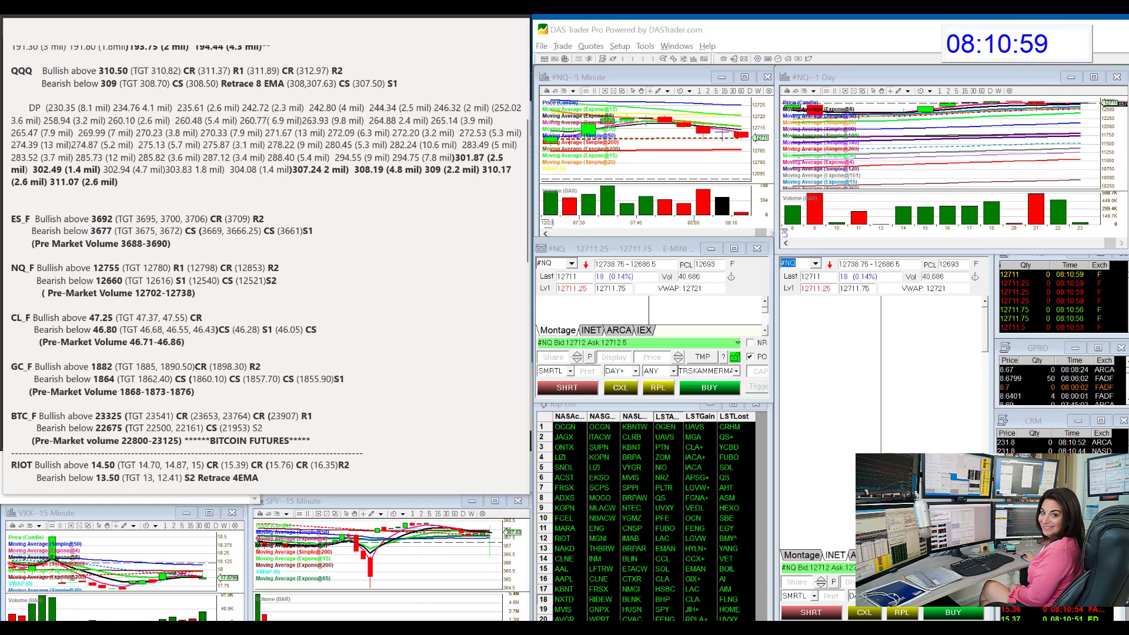
left_click(686, 280)
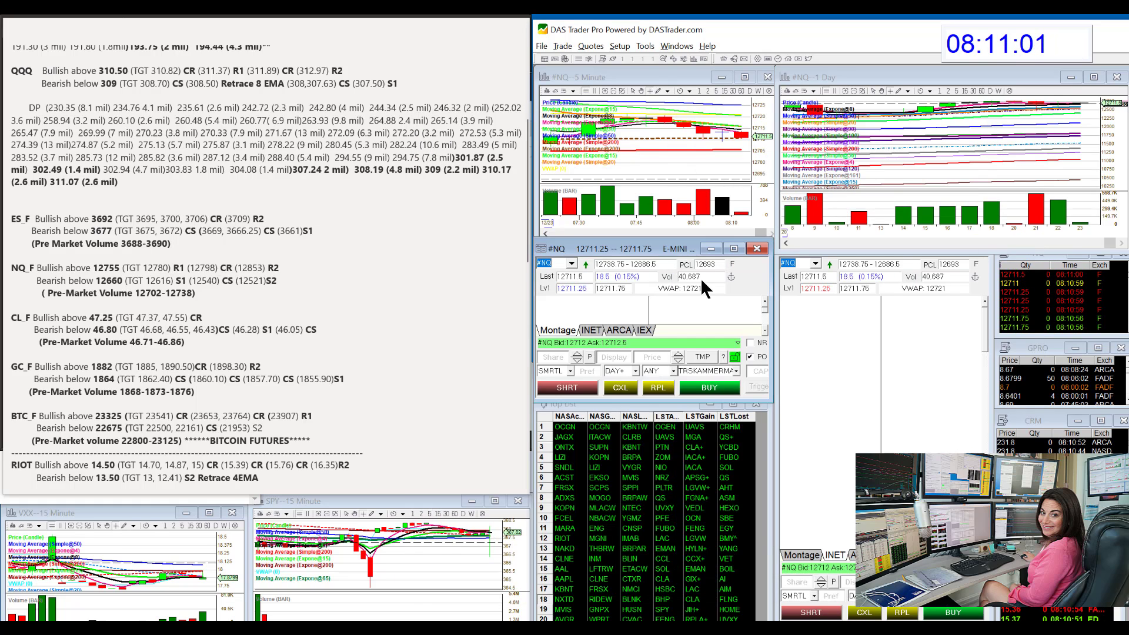
scroll(332, 318, "down", 3)
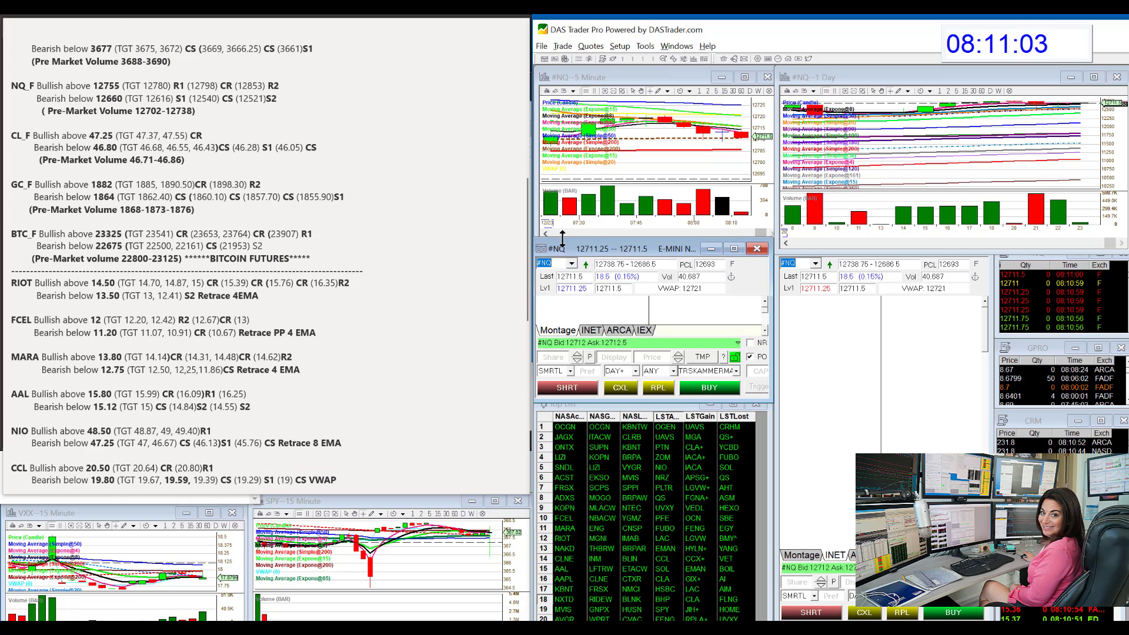
key("BackSpace")
type("RIOT")
key("Return")
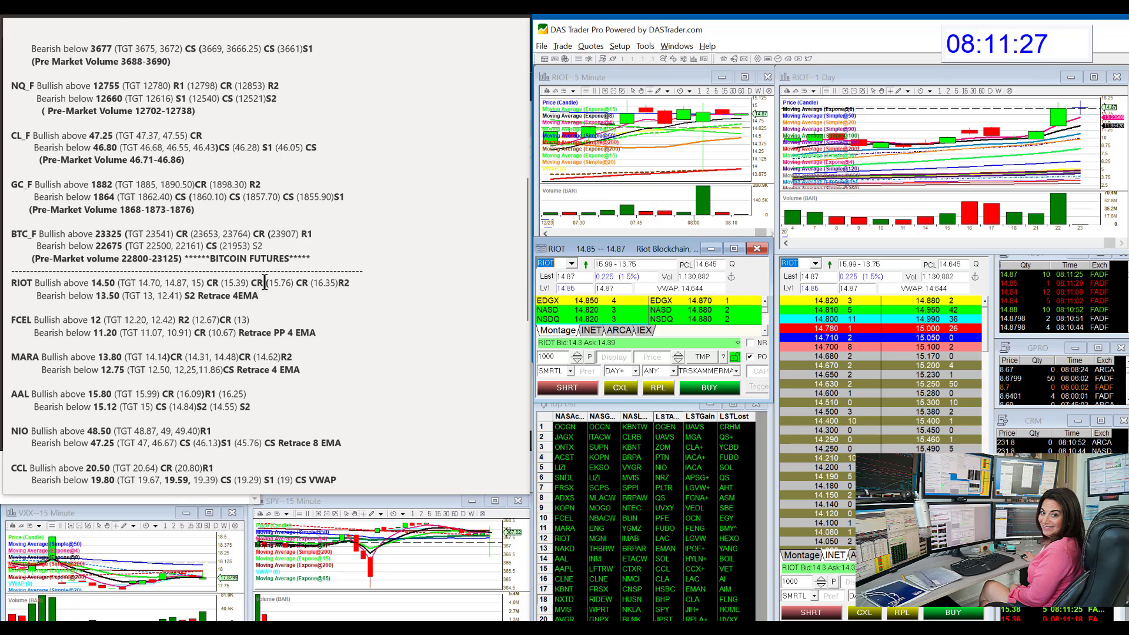
Load the symbol FCEL in the montage and linked charts.
left_click(561, 260)
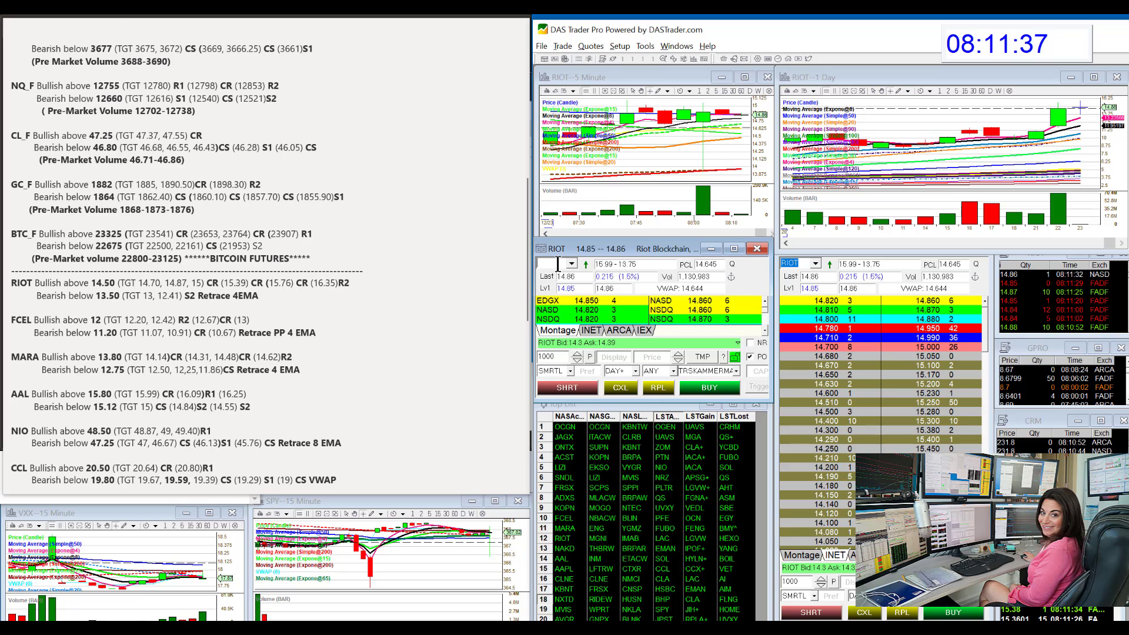
type("FCEL")
key("Return")
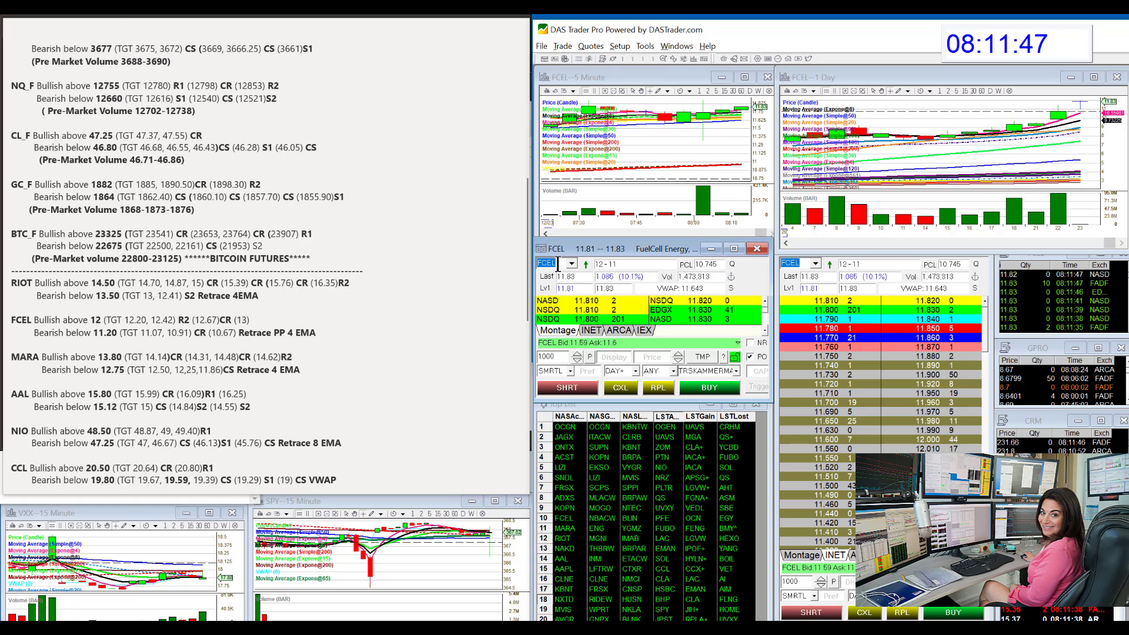
Load the symbol MARA in the montage and examine the bid and ask sizes across its order book.
type("MARA")
key("Return")
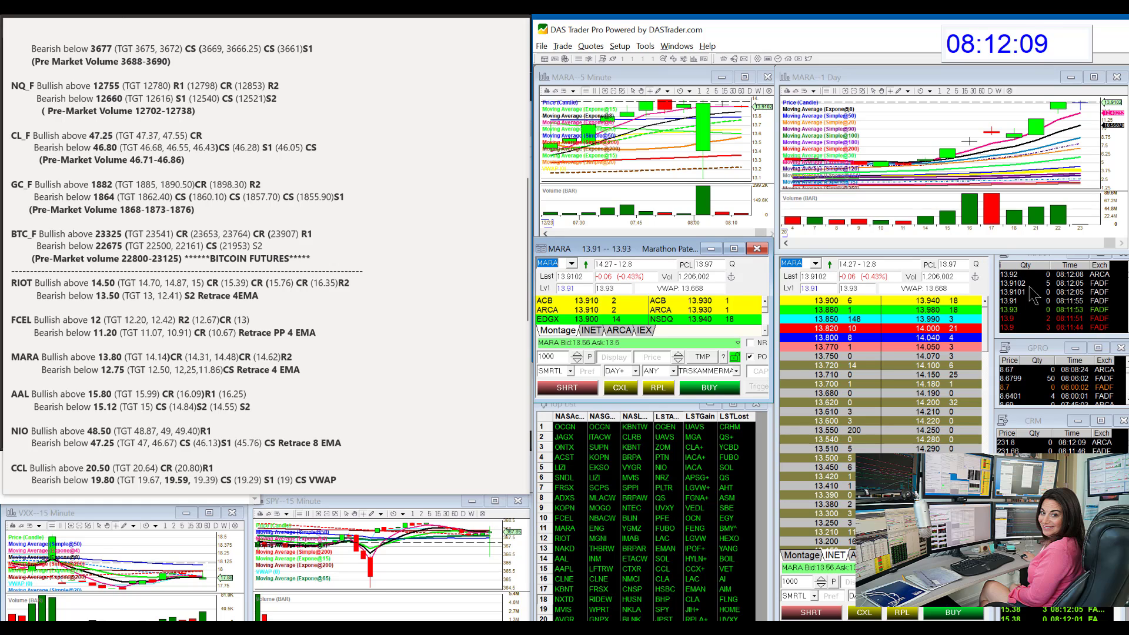
left_click(983, 329)
scroll(983, 331, "down", 4)
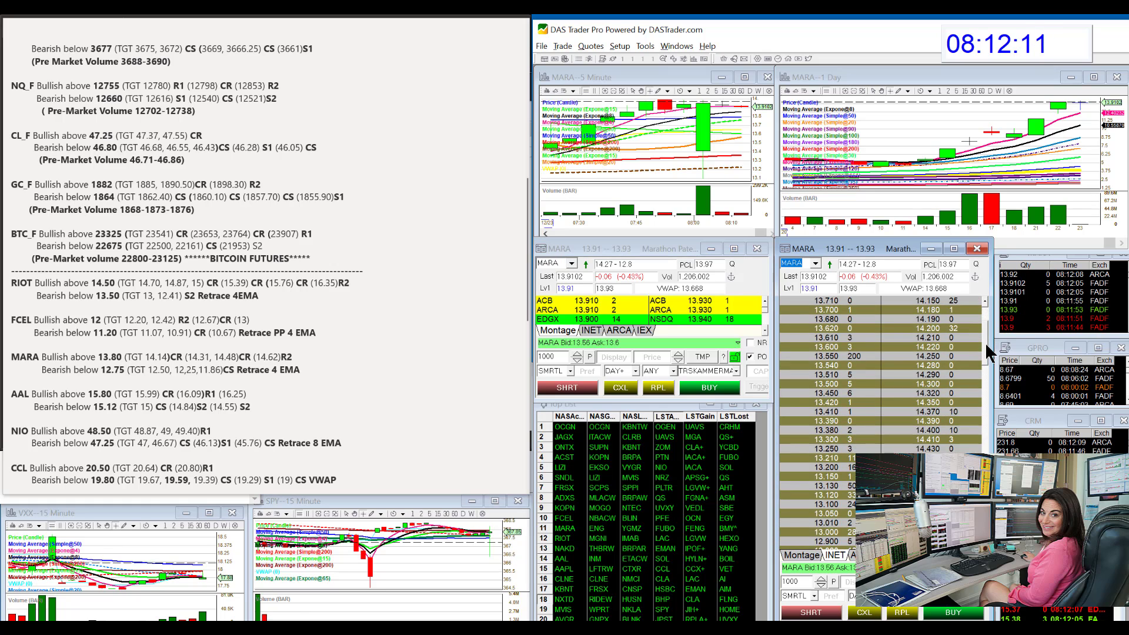
scroll(988, 353, "down", 5)
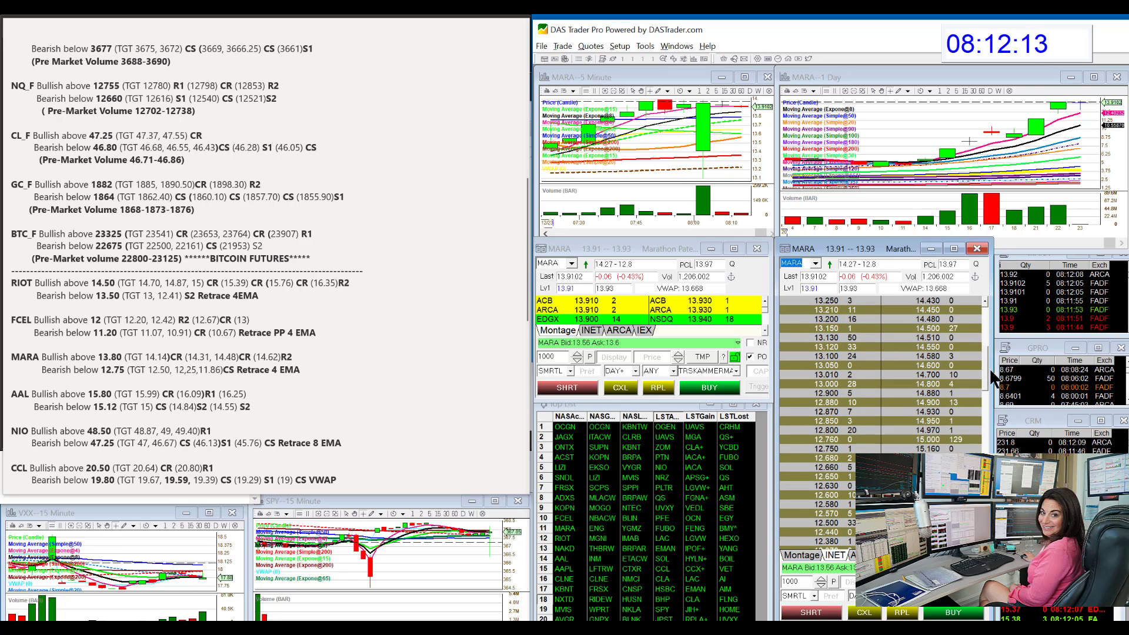
scroll(989, 368, "up", 9)
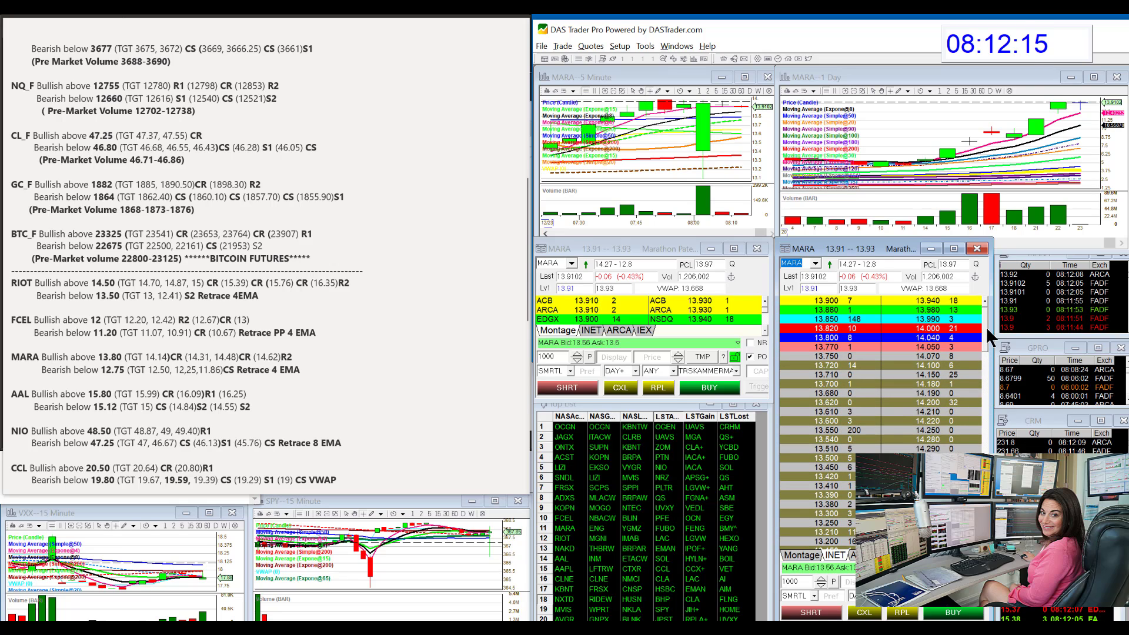
scroll(986, 326, "down", 1)
scroll(987, 332, "down", 9)
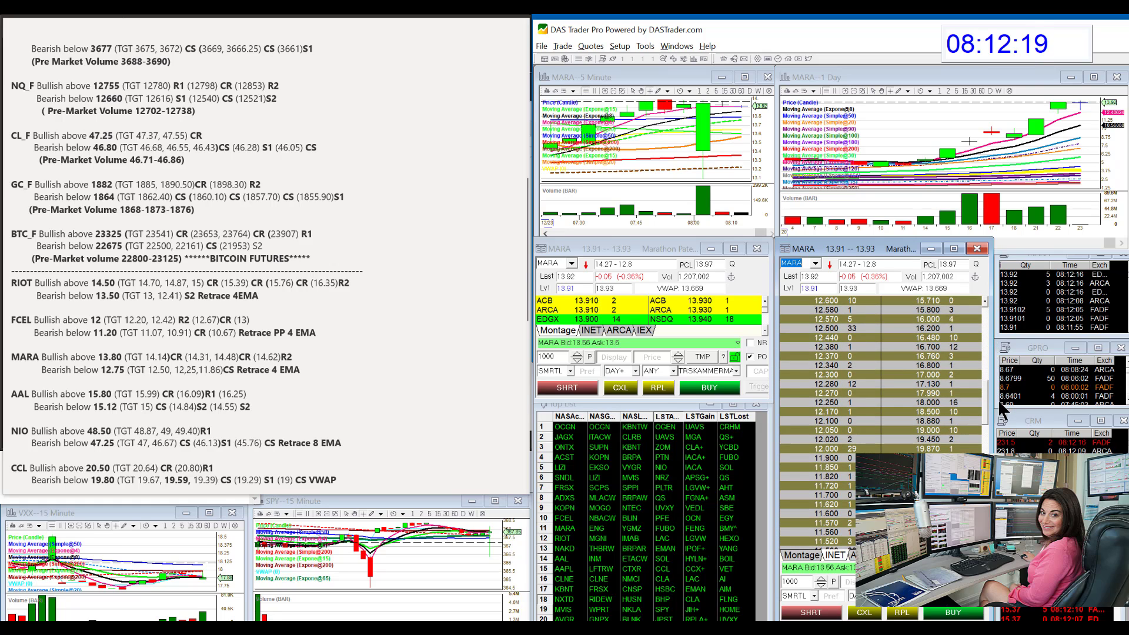
Examine the best bid and ask levels at the start of MARA's order book.
scroll(978, 320, "up", 9)
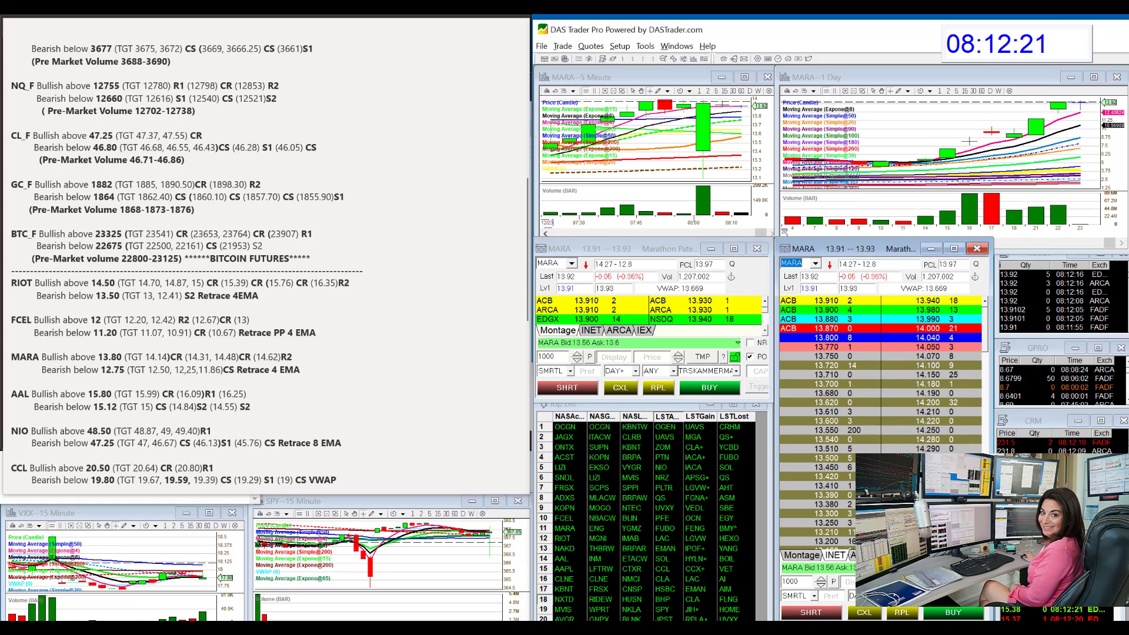
scroll(986, 321, "down", 6)
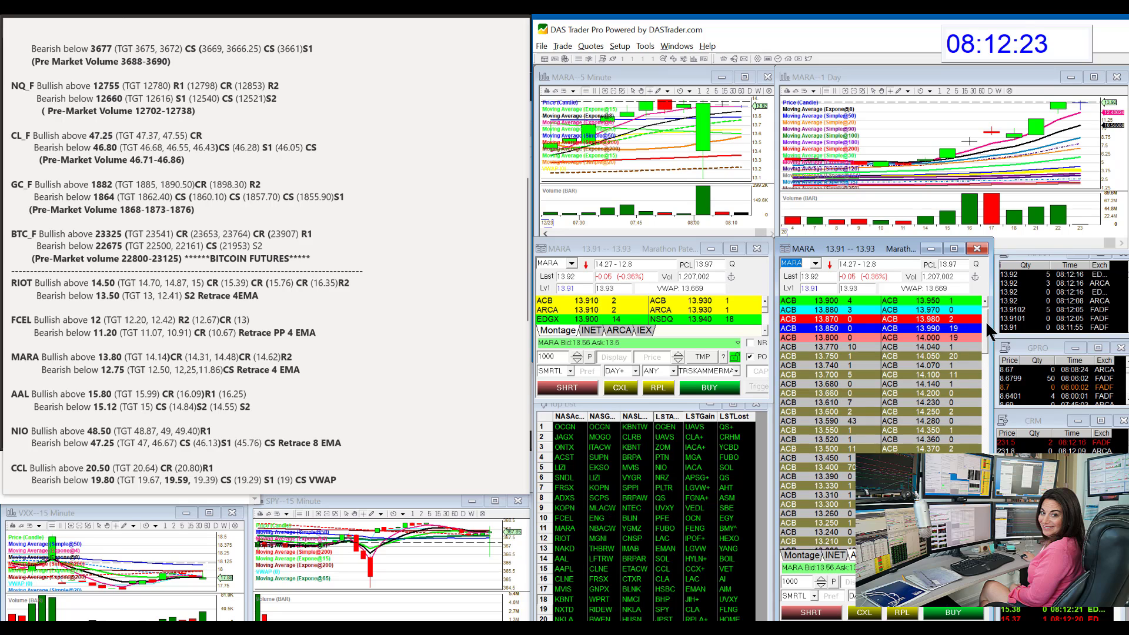
scroll(995, 360, "up", 6)
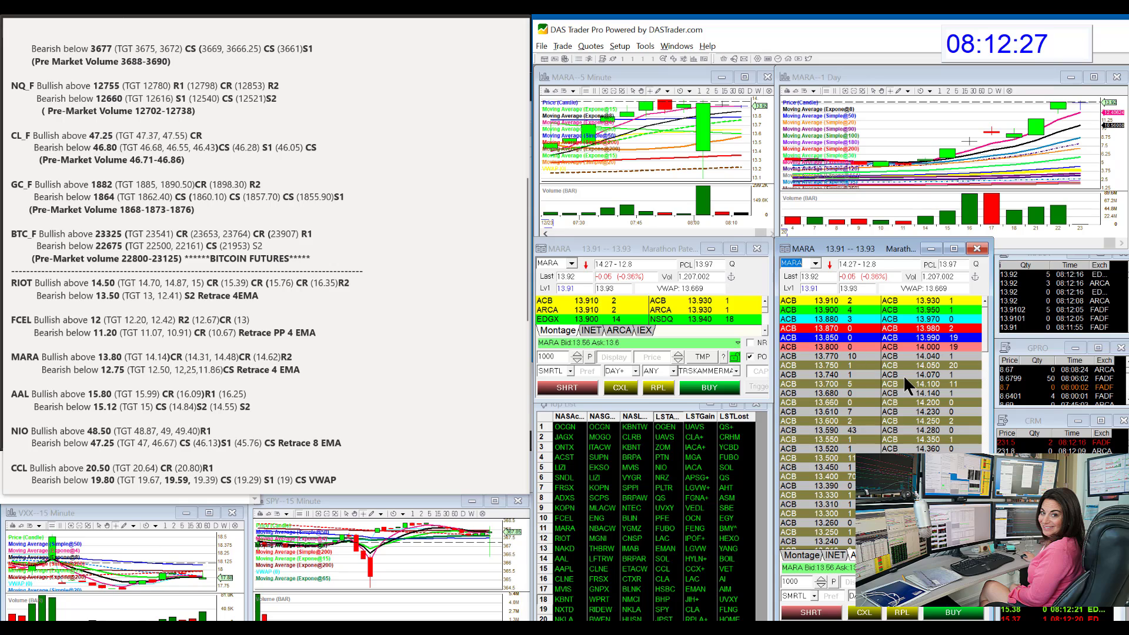
Load the symbol AAL in the montage and linked charts, and temporarily enlarge its daily chart to examine it.
left_click(567, 265)
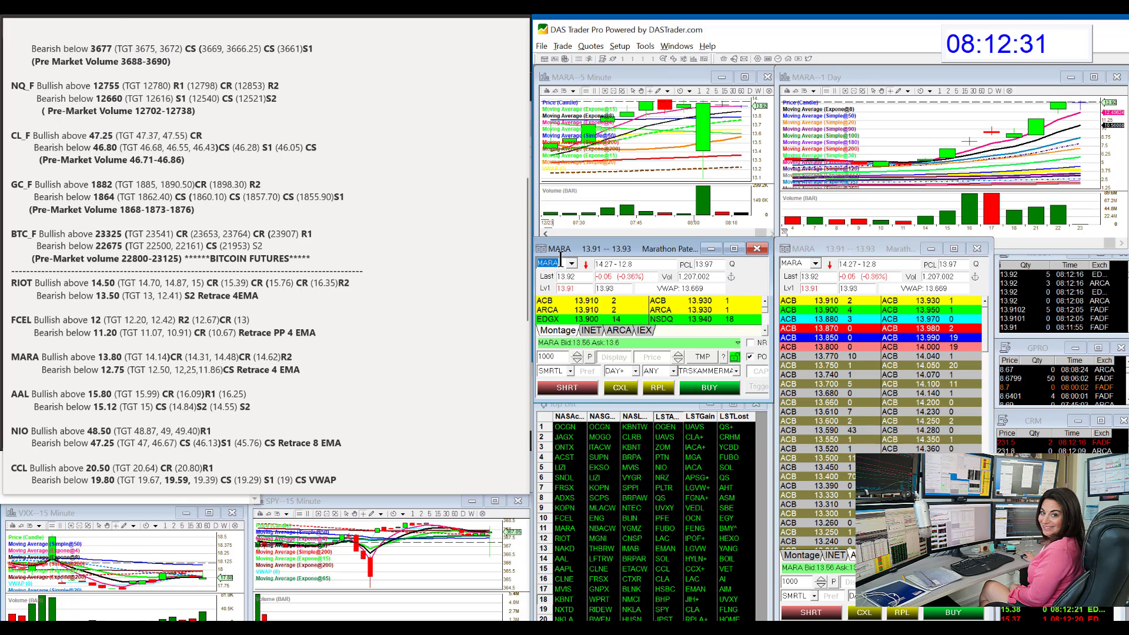
key("BackSpace")
type("AAL")
key("Return")
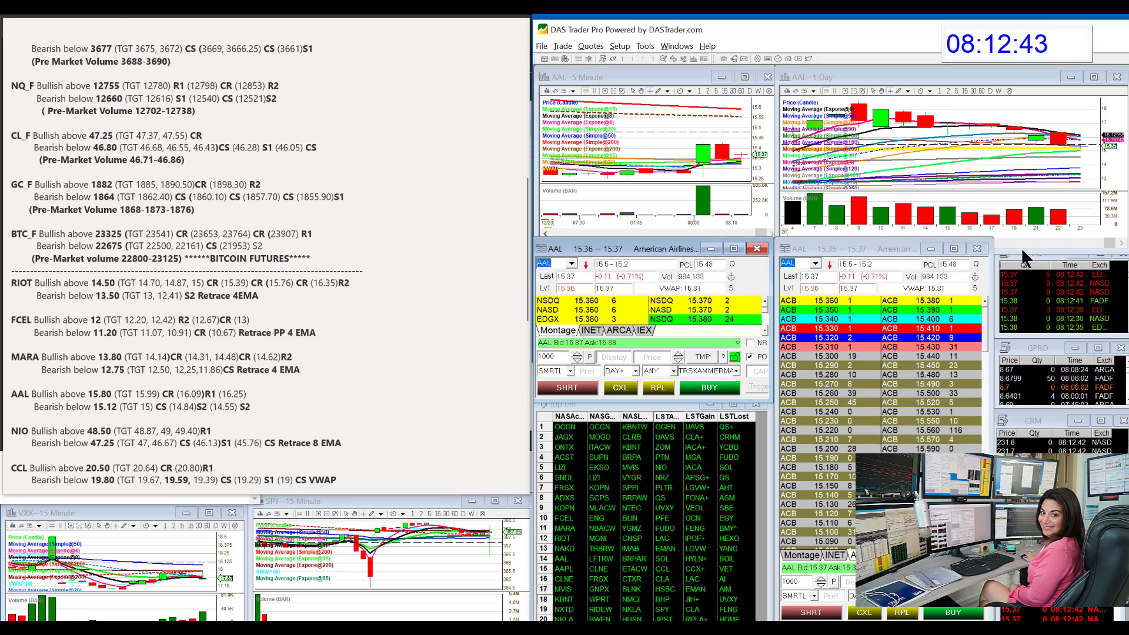
left_click_drag(1021, 247, 1019, 524)
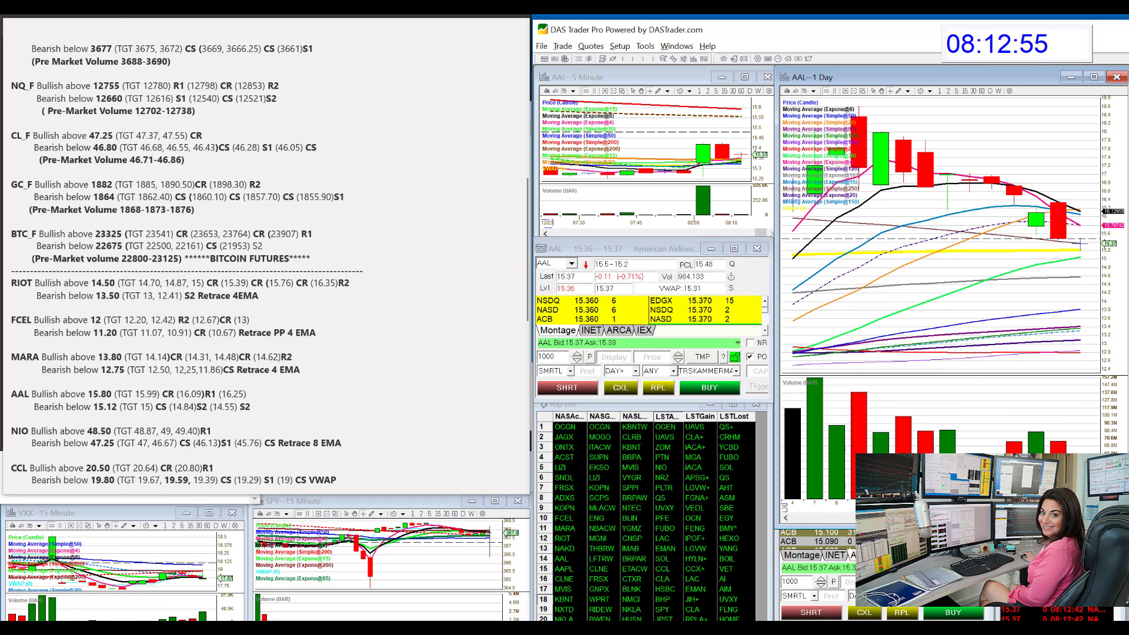
left_click_drag(945, 527, 946, 239)
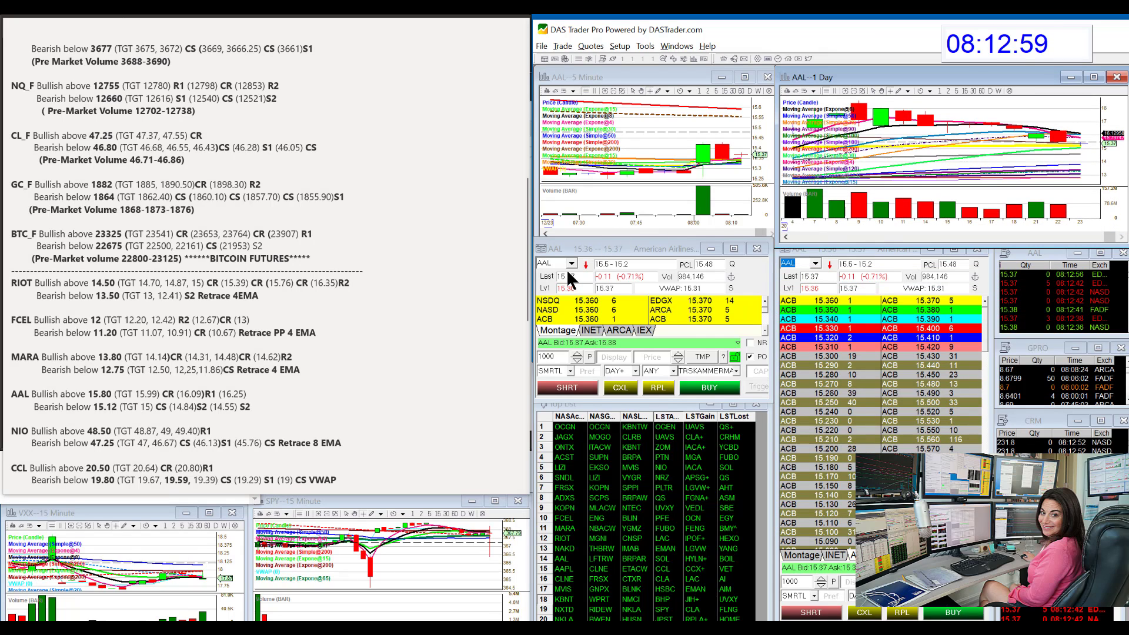
Load the symbol NIO in the montage and enlarge its daily chart window in both width and height.
left_click(551, 263)
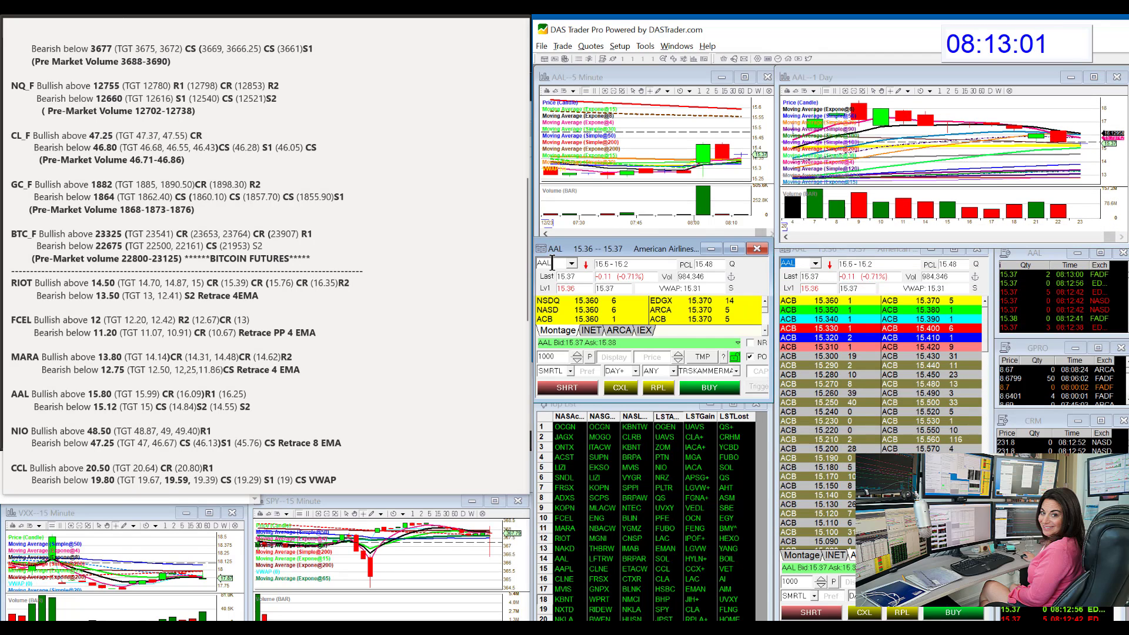
key("BackSpace")
key("BackSpace")
key("BackSpace")
key("Return")
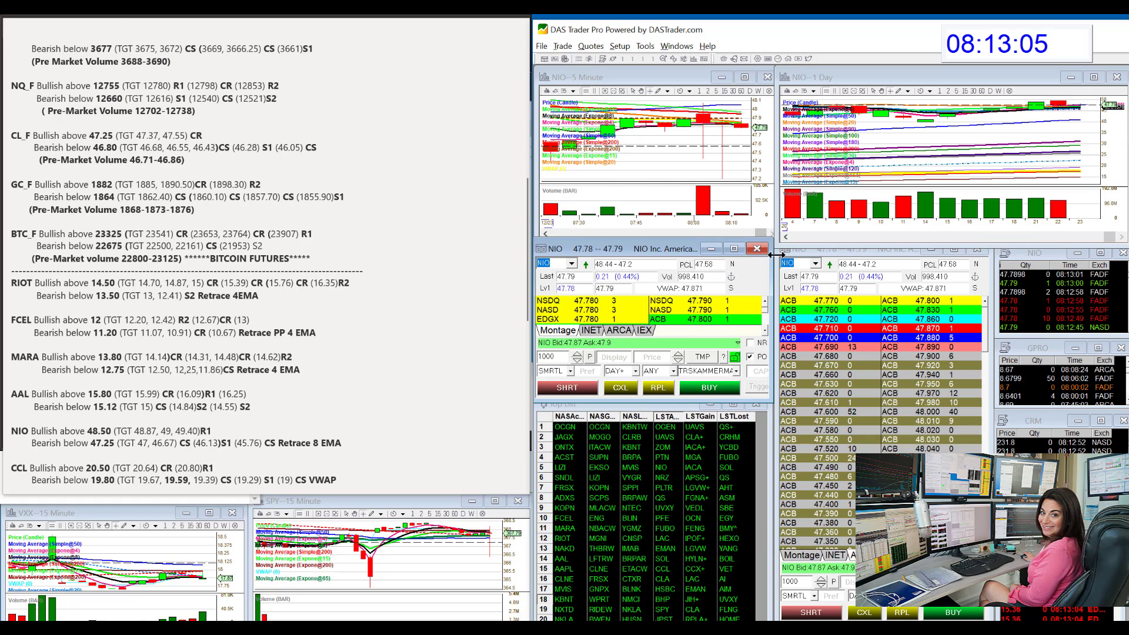
left_click_drag(779, 243, 692, 465)
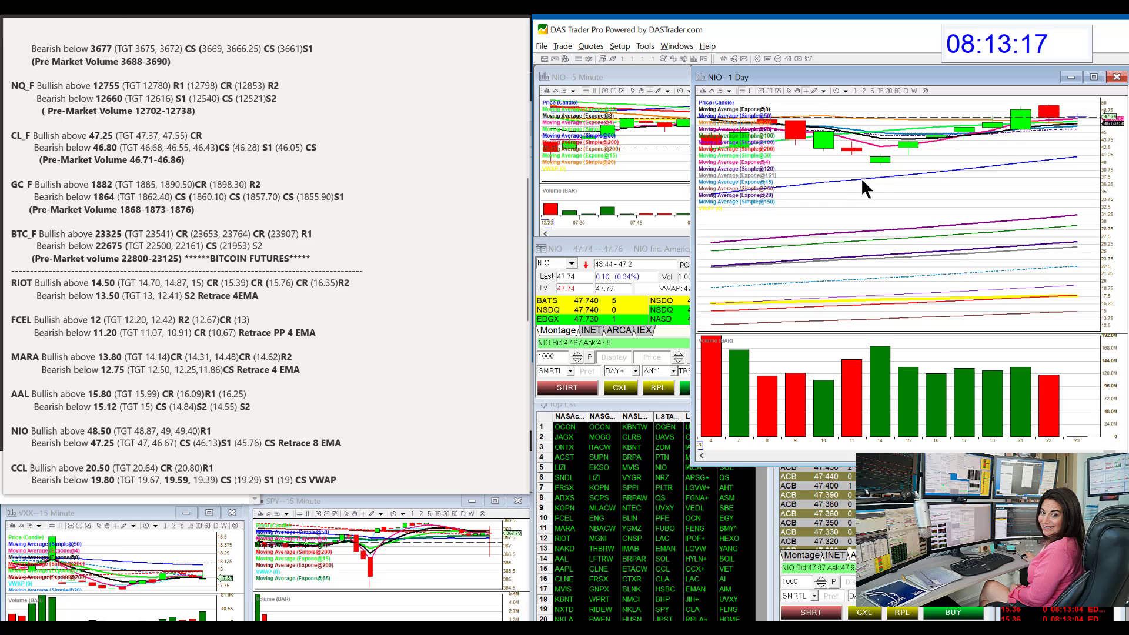
Load the symbol CCL in the montage and linked charts, with its levels in view in the notes.
scroll(447, 270, "down", 2)
left_click(554, 262)
key("BackSpace")
key("BackSpace")
key("BackSpace")
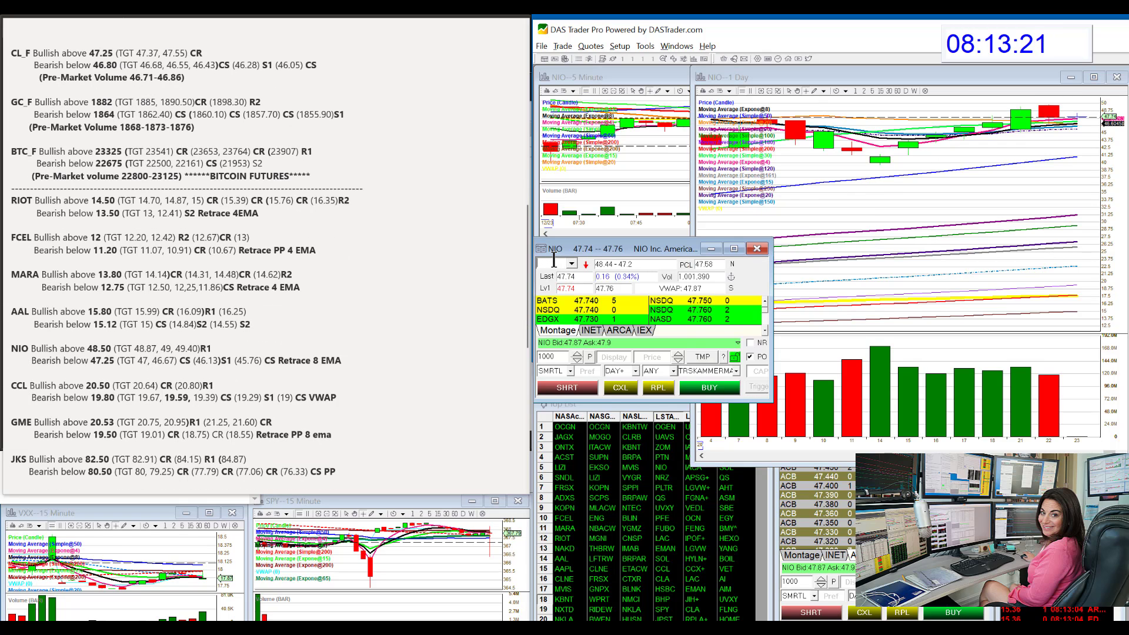
type("CCL")
key("Return")
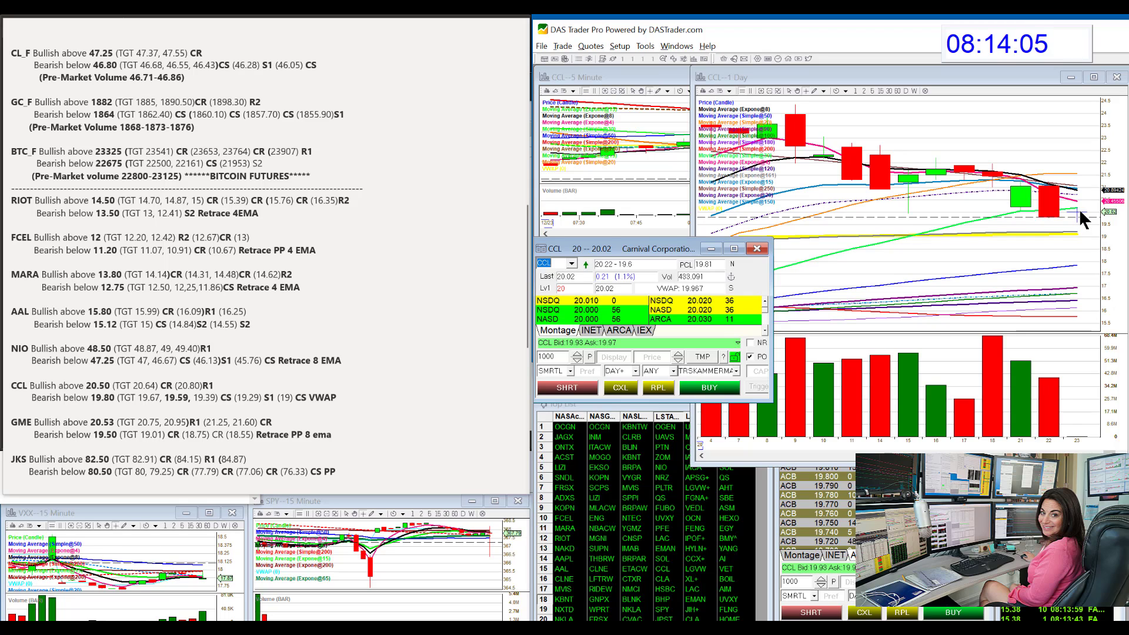
Load the symbol GME in the montage and linked charts.
left_click(563, 262)
key("BackSpace")
key("BackSpace")
key("BackSpace")
type("GME")
key("Return")
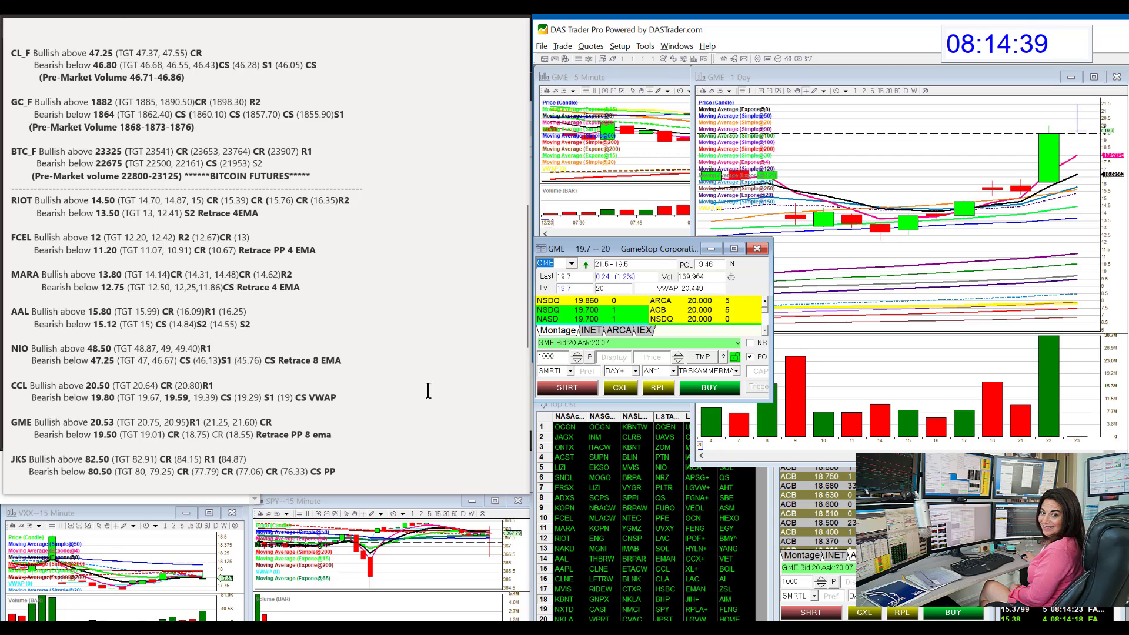
Load the symbol JKS in the montage and linked charts.
left_click(561, 262)
key("BackSpace")
key("BackSpace")
key("BackSpace")
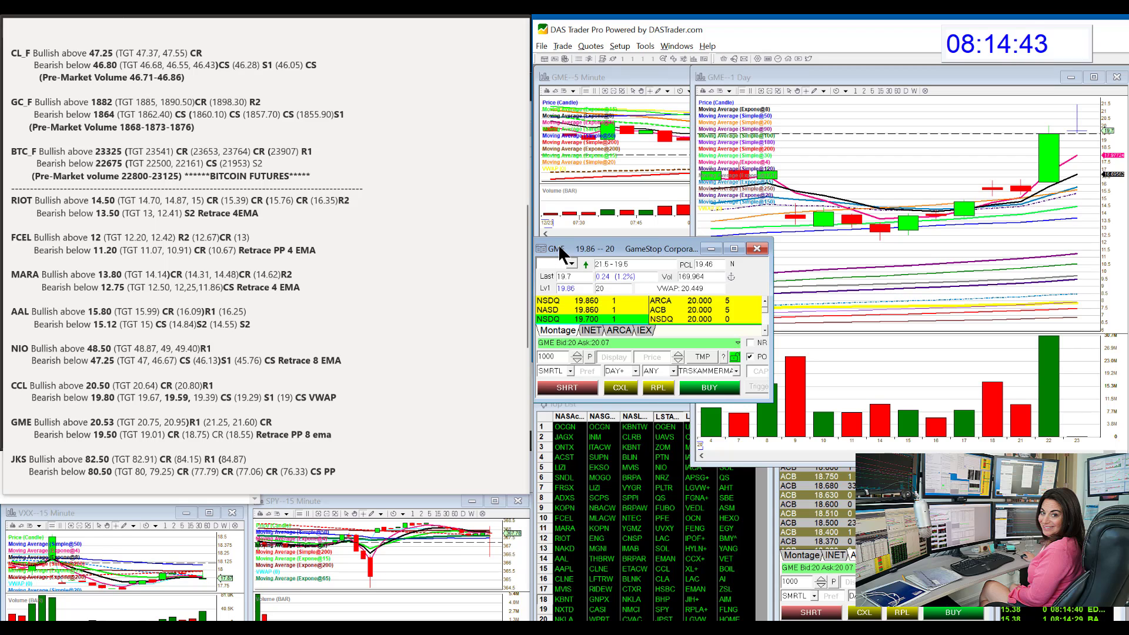
type("JKS")
key("Return")
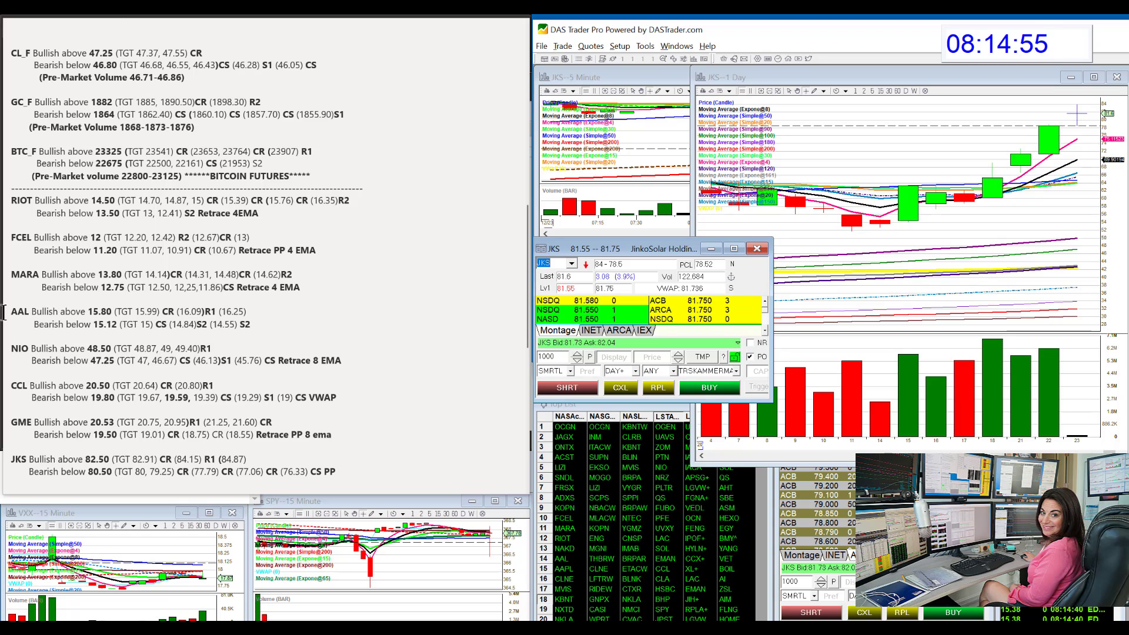
Load the symbol AAPL in the montage and linked charts, and return to the SPY levels at the start of the notes.
left_click(552, 264)
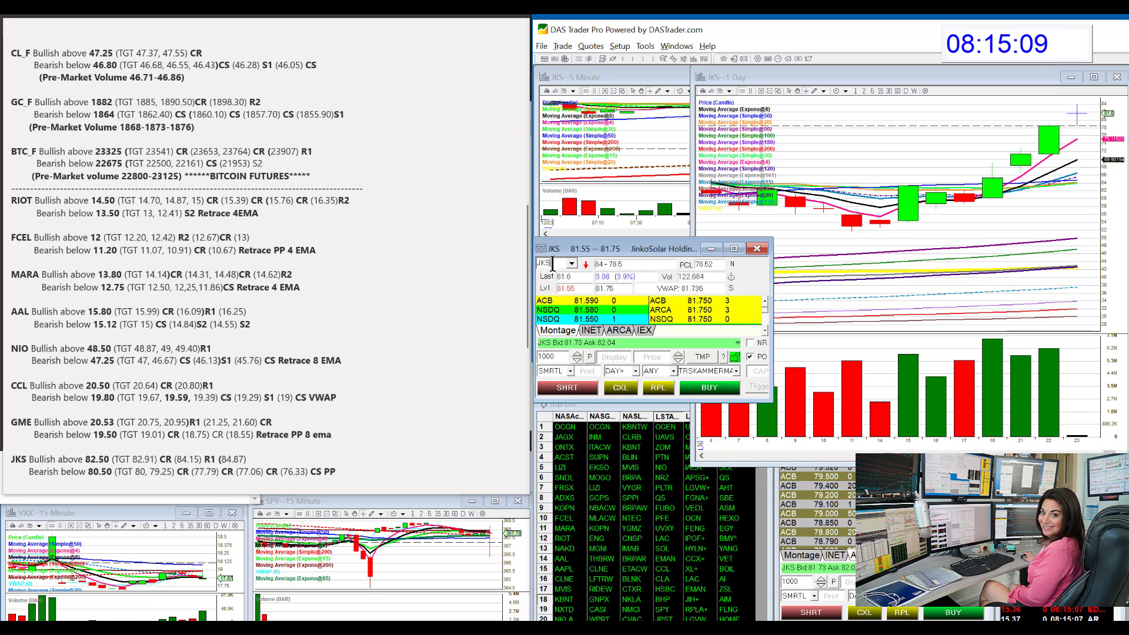
scroll(495, 286, "down", 3)
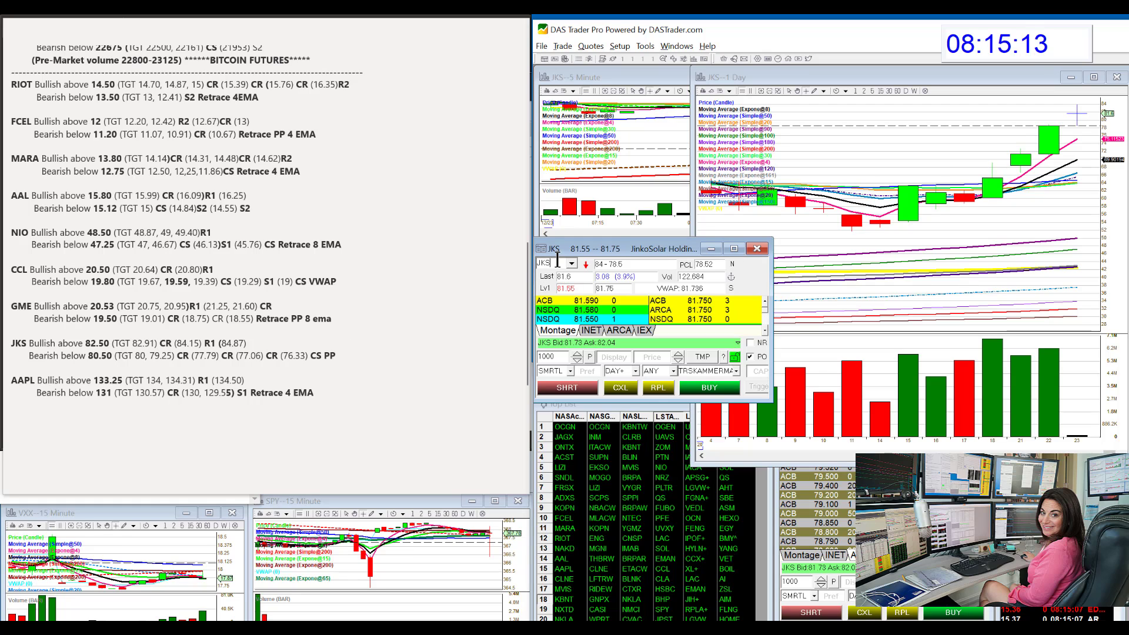
key("BackSpace")
key("BackSpace")
key("BackSpace")
type("AAPL")
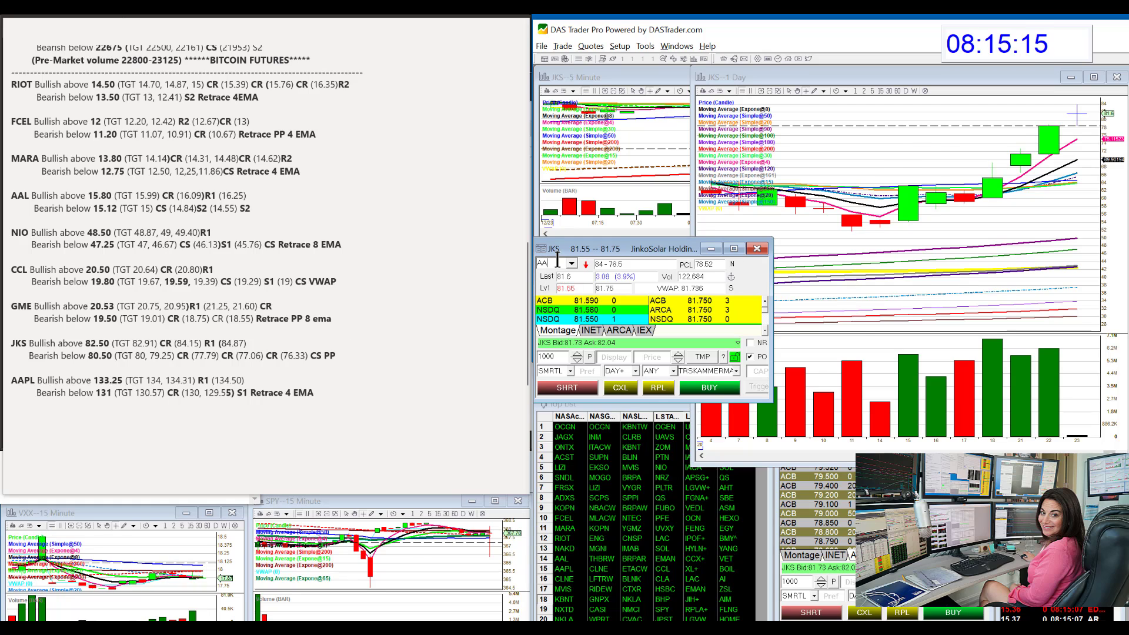
key("Return")
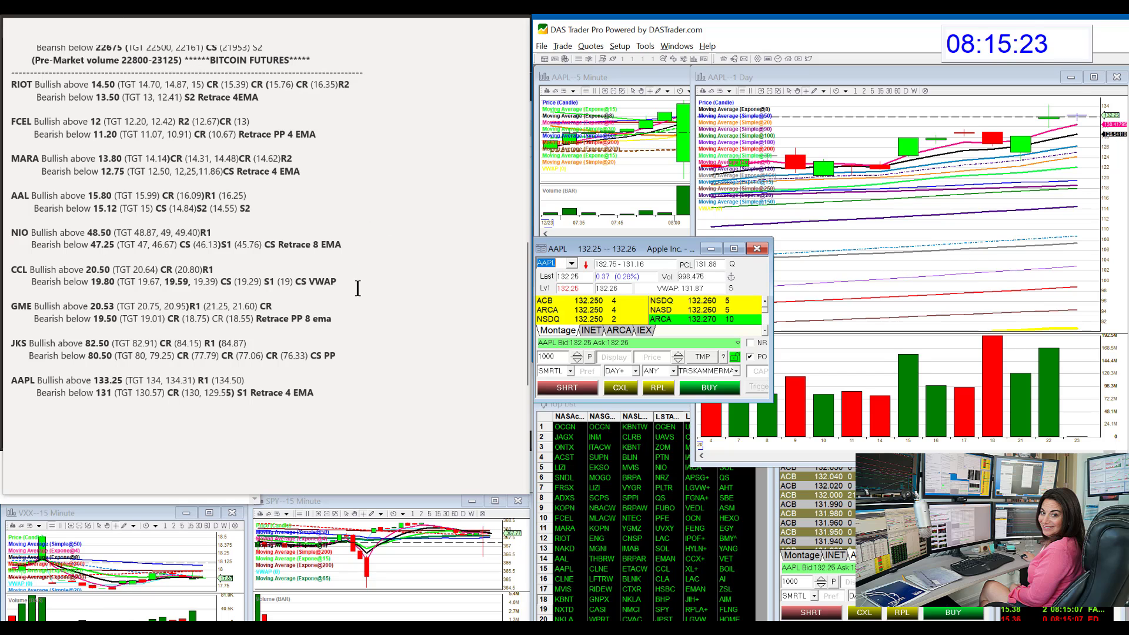
scroll(357, 288, "up", 15)
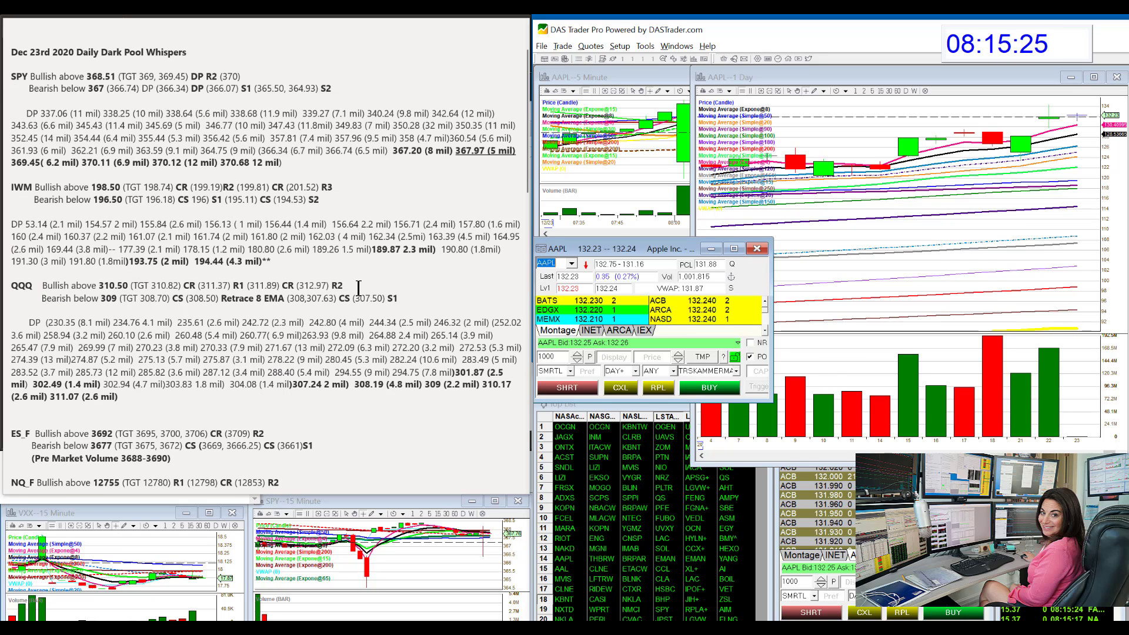